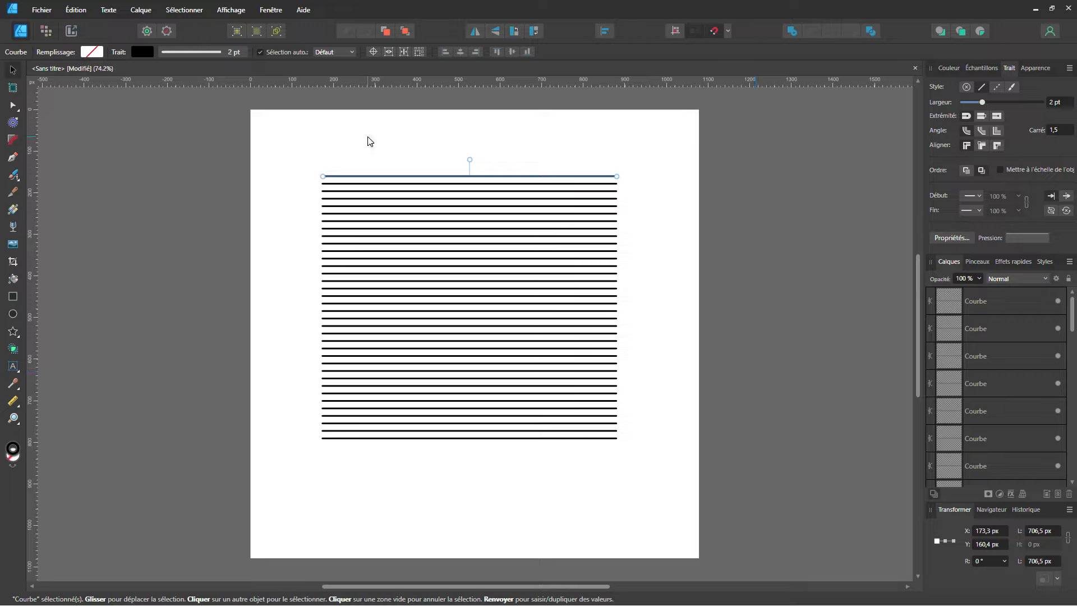
# - Rotate a duplicate of all the horizontal lines by 90° so both sets cross as a grid
pyautogui.hotkey('ctrl', 'a')
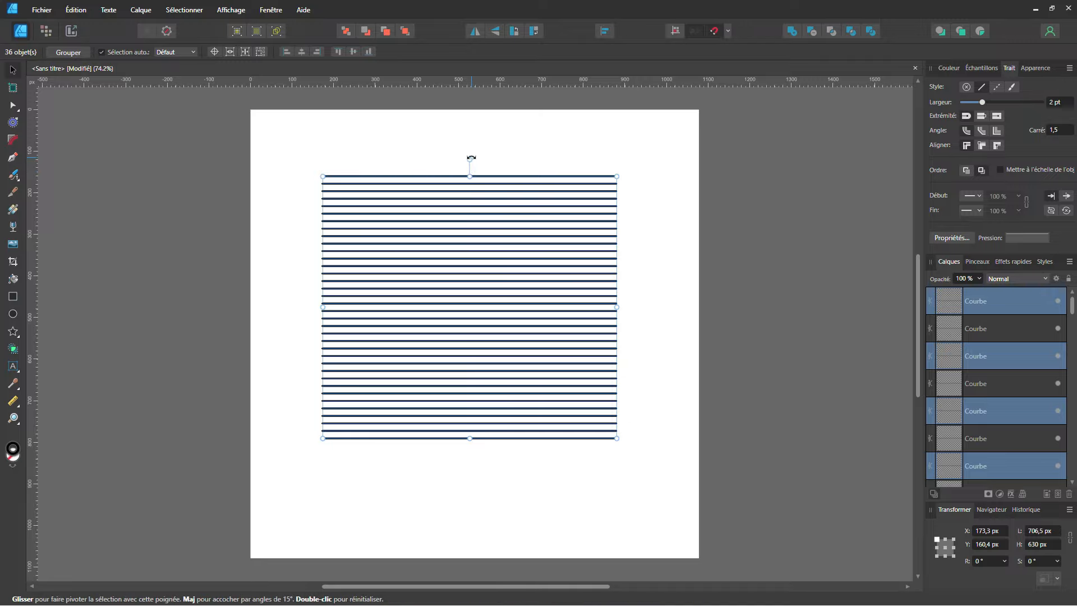
pyautogui.moveTo(472, 158); pyautogui.dragTo(650, 312)
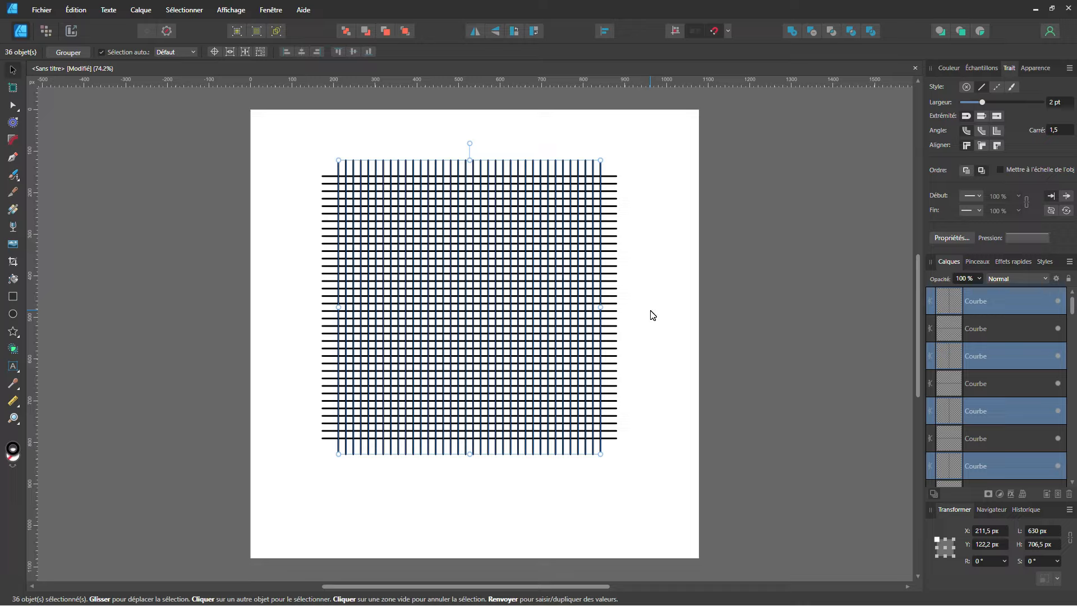
# - Trim all the line ends overhanging the grid's four sides using the Shape Builder in subtract mode
pyautogui.hotkey('ctrl', 'a')
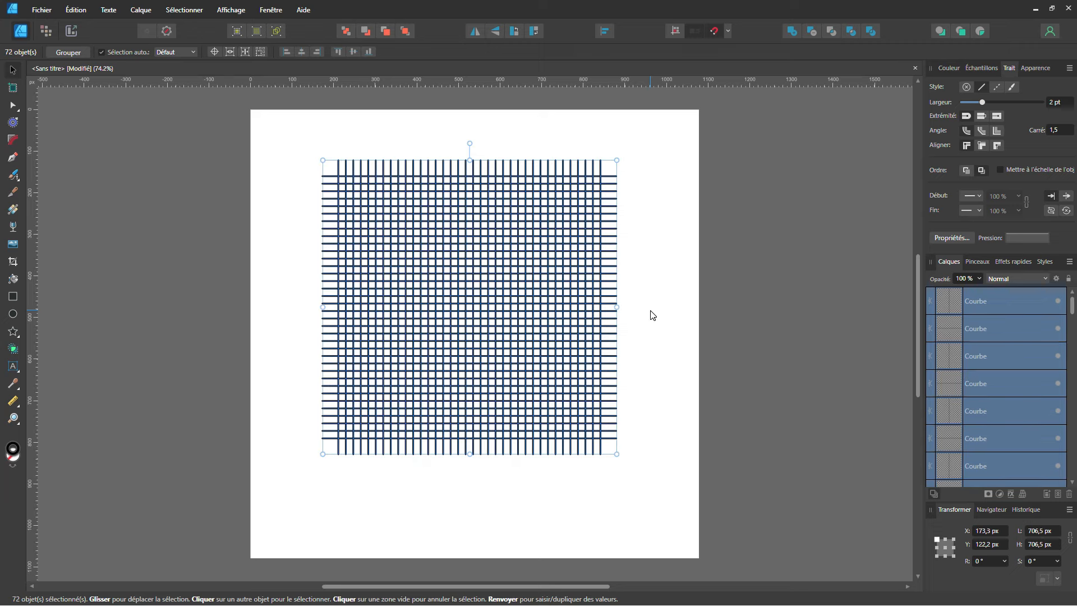
pyautogui.click(13, 351)
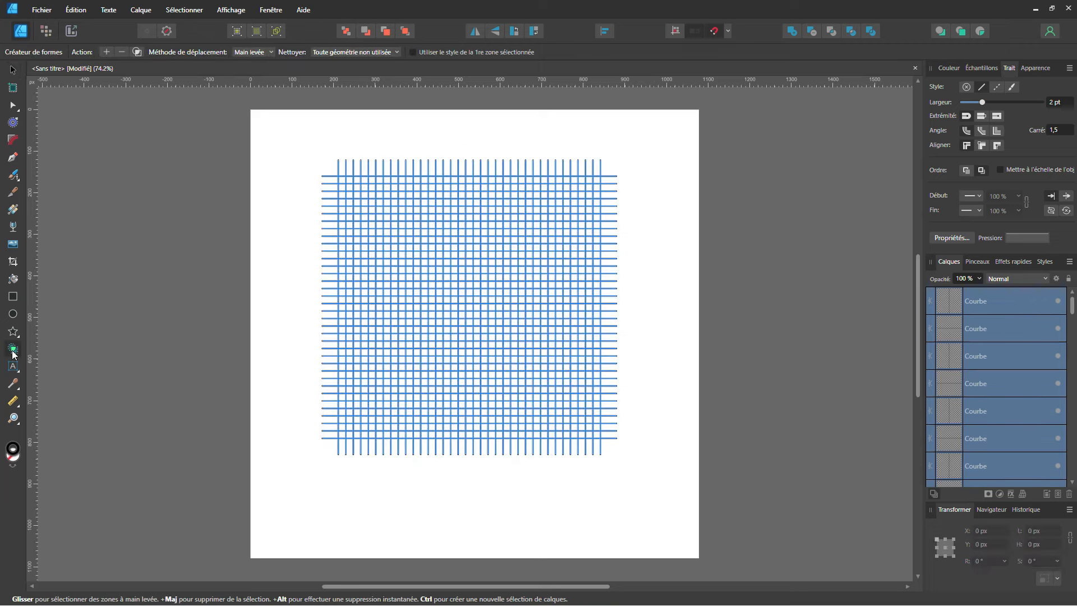
pyautogui.click(120, 53)
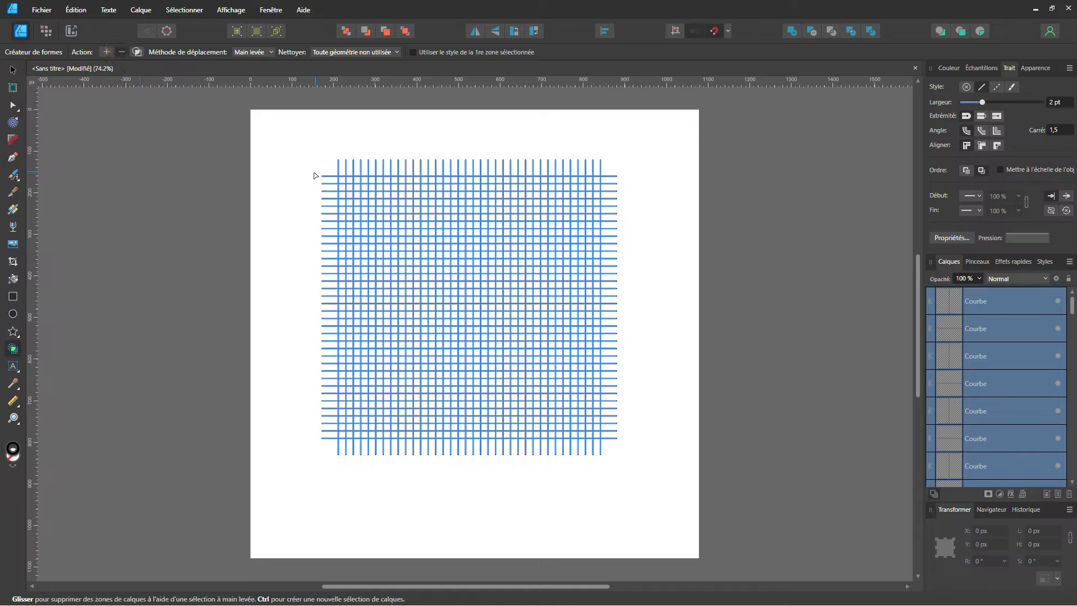
pyautogui.moveTo(321, 167)
pyautogui.mouseDown()
pyautogui.moveTo(617, 164)
pyautogui.moveTo(611, 447)
pyautogui.moveTo(331, 451)
pyautogui.moveTo(332, 163)
pyautogui.mouseUp()
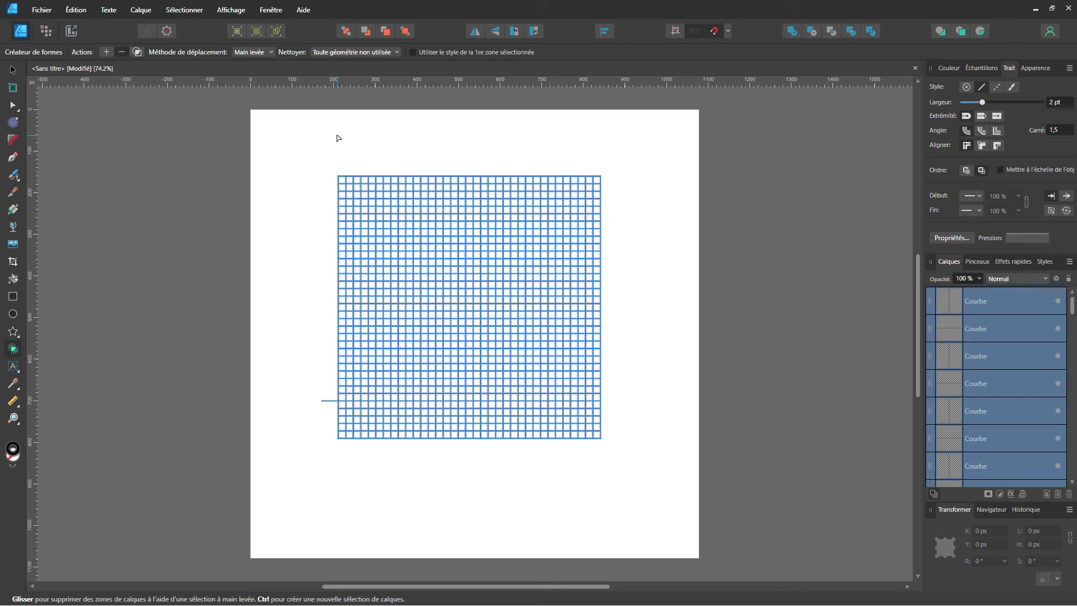
pyautogui.click(331, 390)
pyautogui.click(11, 70)
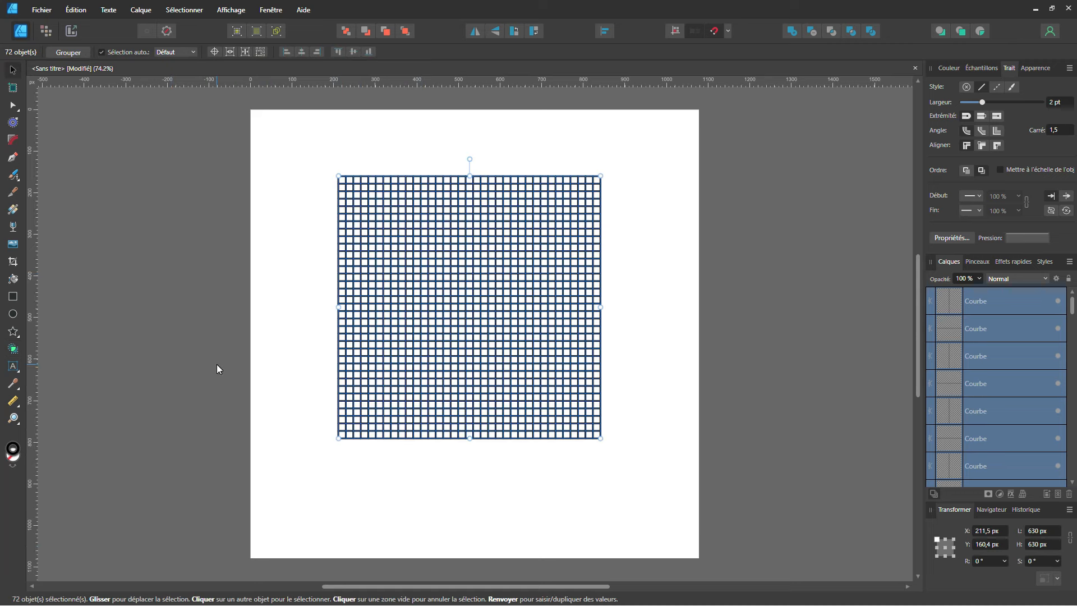
# - Merge all the grid lines into a single curves object with Fusionner les courbes
pyautogui.click(146, 11)
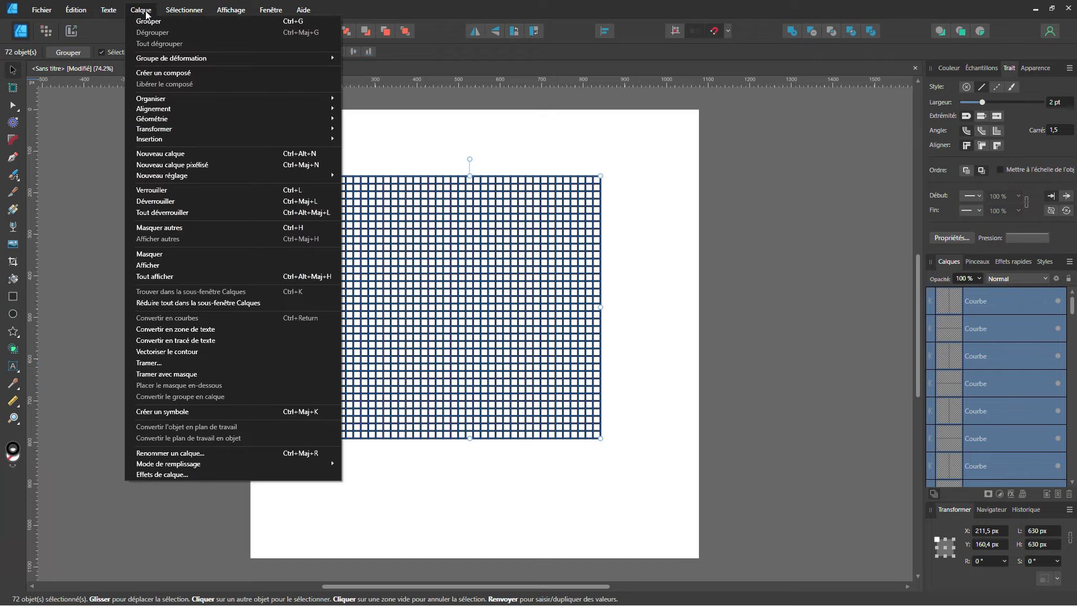
pyautogui.moveTo(171, 124)
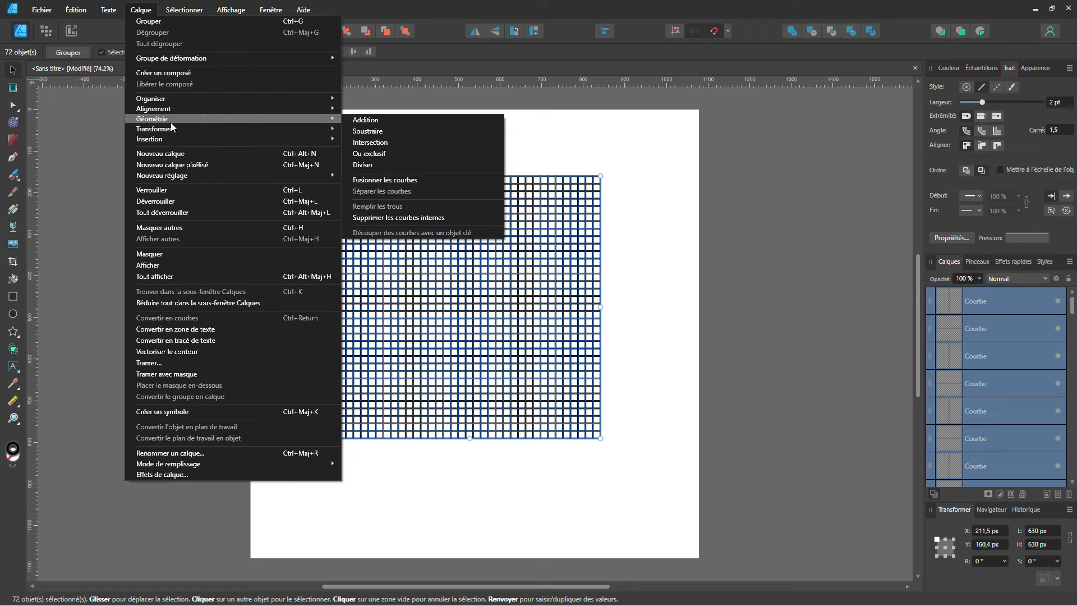
pyautogui.click(421, 180)
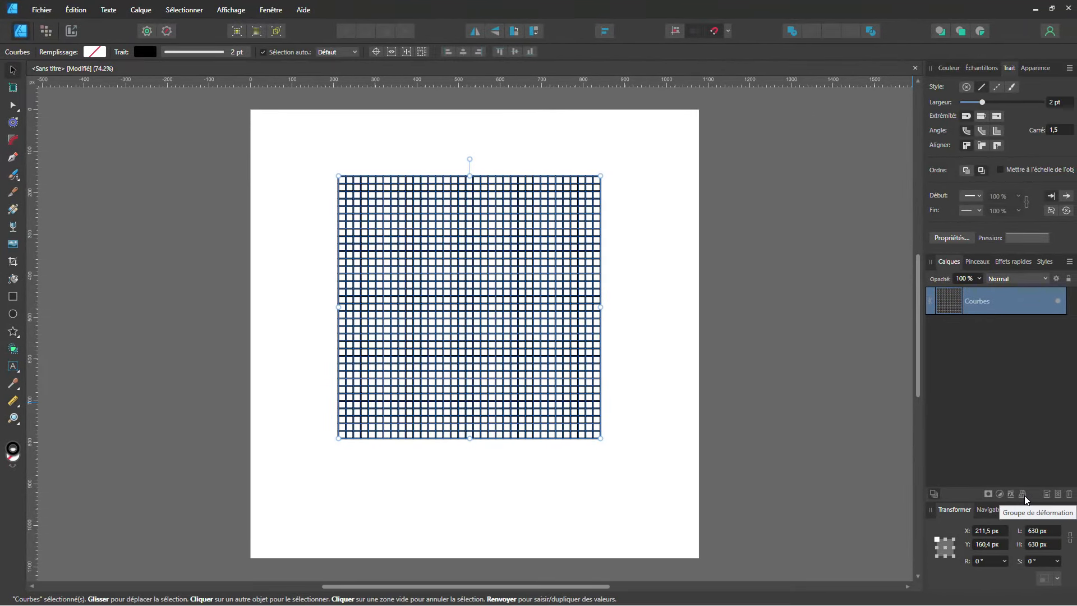
# - Apply a Perspective warp group to the grid, widening its bottom edge to the full page width and lowering its top edge
pyautogui.click(1024, 495)
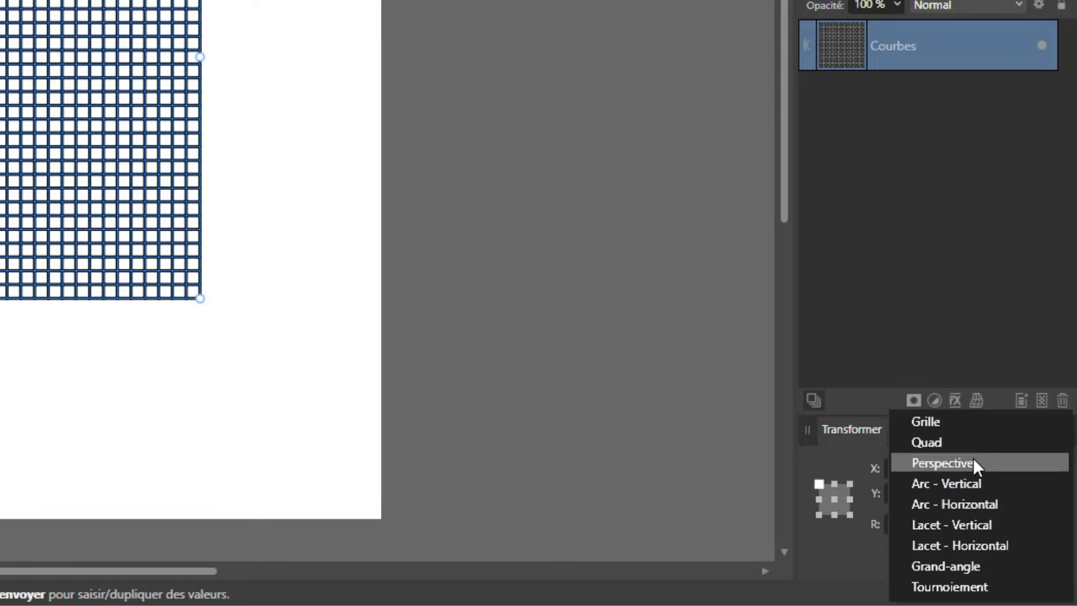
pyautogui.click(973, 462)
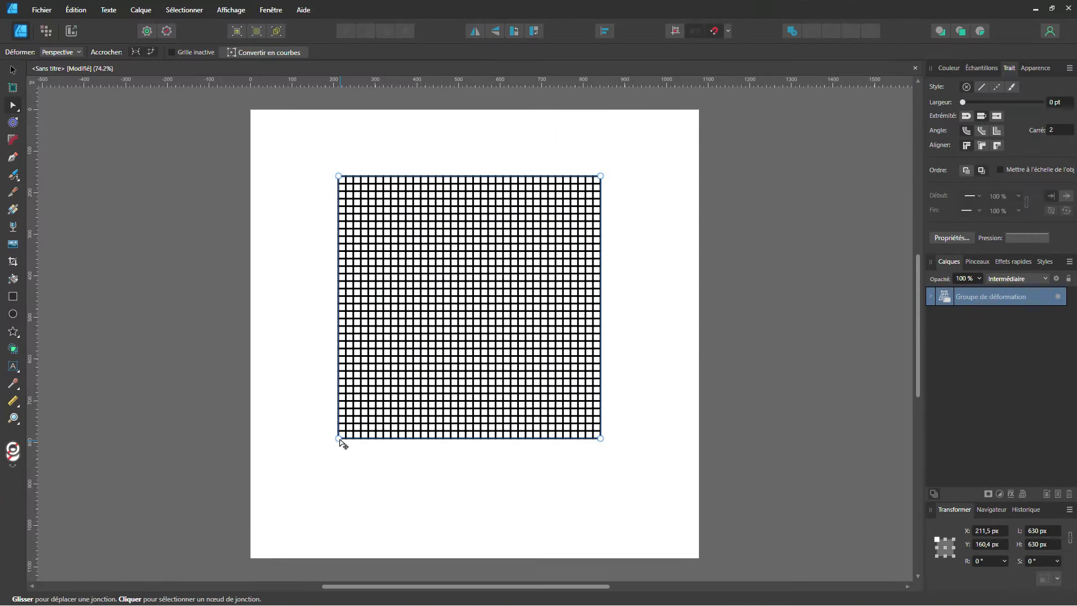
pyautogui.moveTo(340, 440); pyautogui.dragTo(253, 444)
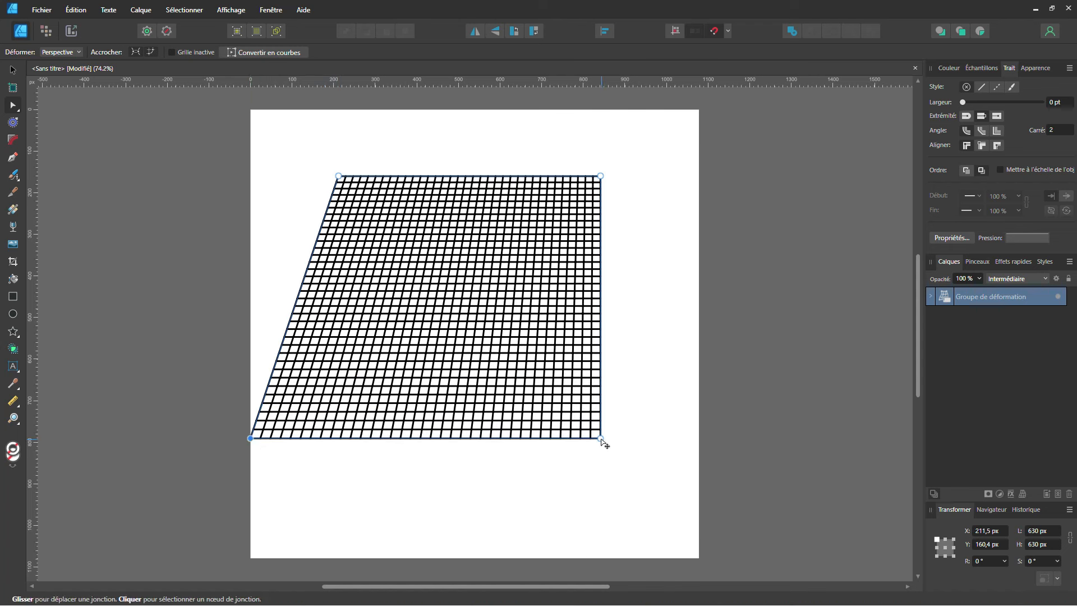
pyautogui.moveTo(601, 440); pyautogui.dragTo(703, 444)
pyautogui.moveTo(304, 137); pyautogui.dragTo(627, 195)
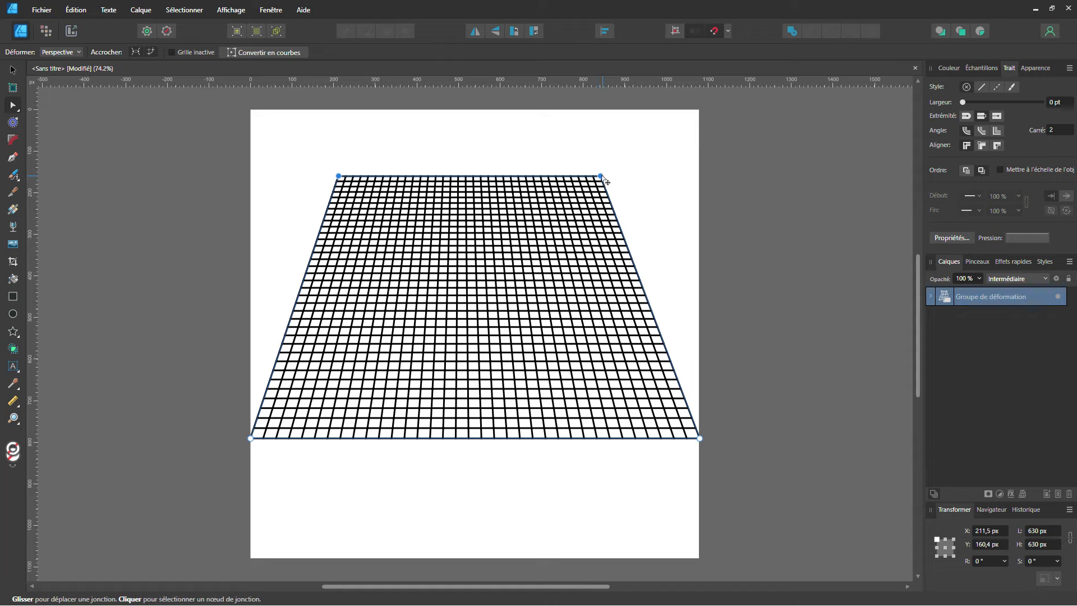
pyautogui.moveTo(601, 176); pyautogui.dragTo(596, 284)
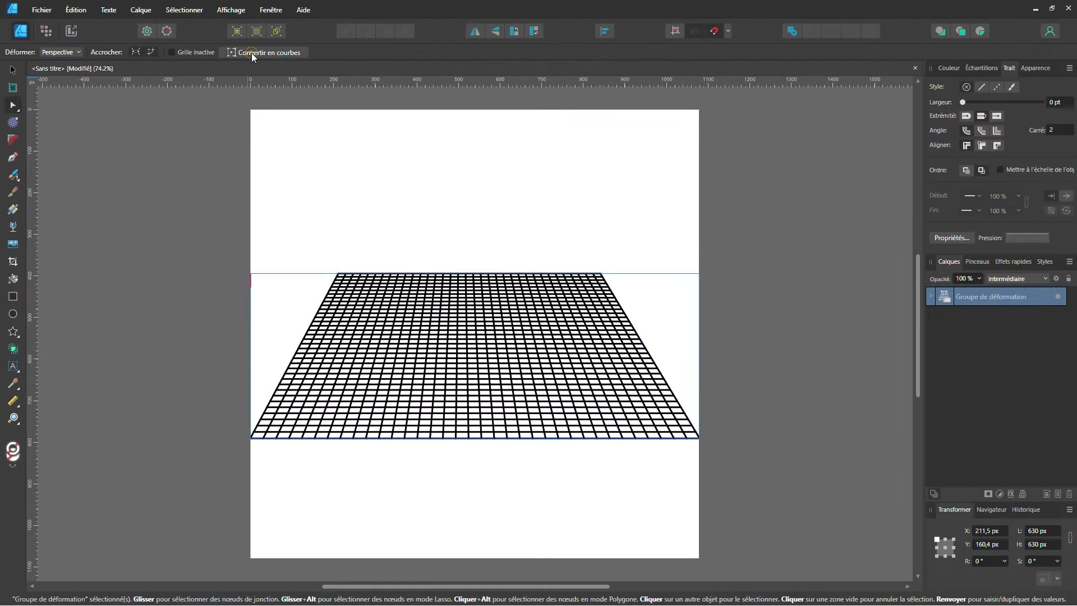
# - Convert the perspective warp to curves and apply a Grille warp group to the result
pyautogui.click(474, 100)
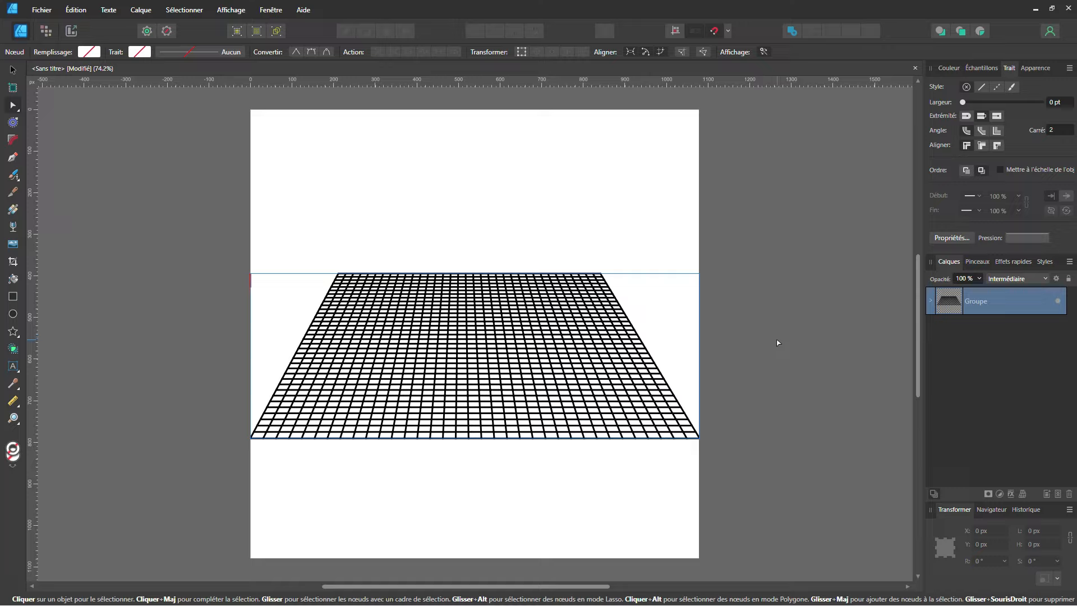
pyautogui.click(1024, 497)
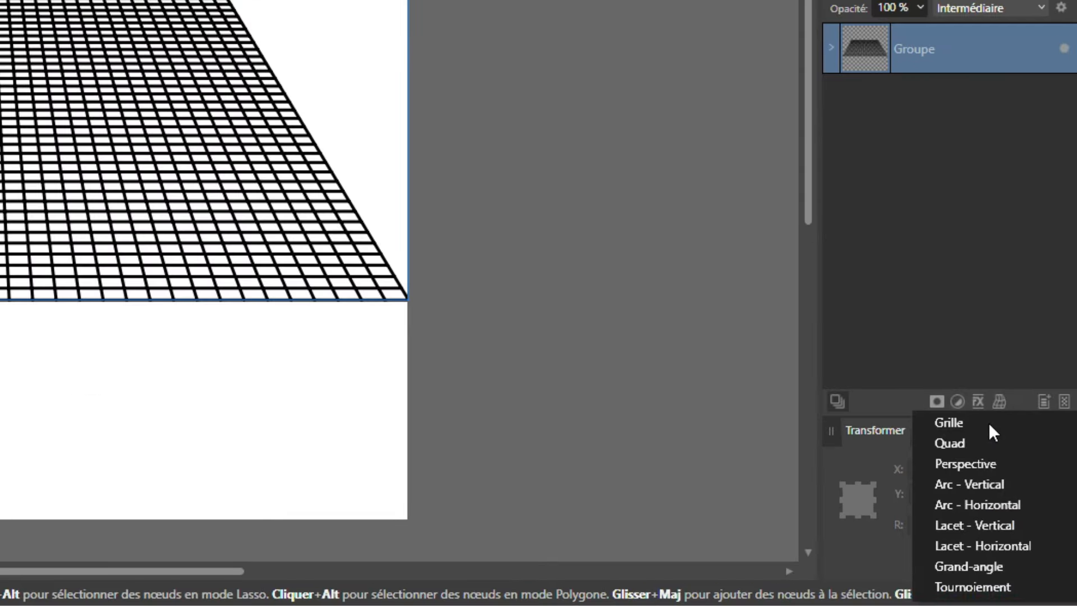
pyautogui.click(1016, 504)
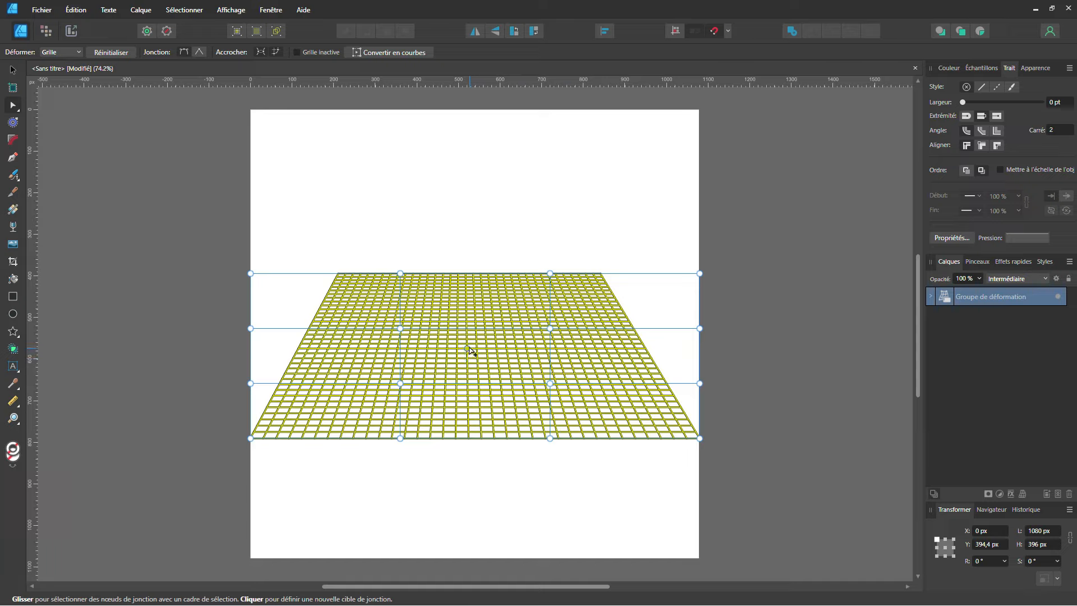
# - Add a warp node near the middle of the grid, pull it down to form a dip, and deselect the grid
pyautogui.click(469, 349)
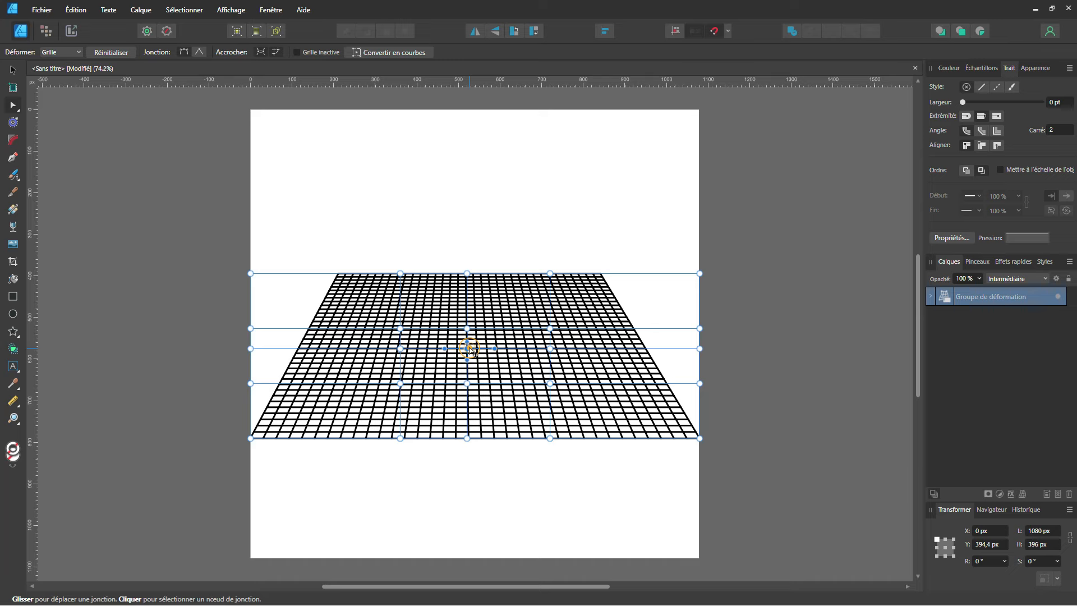
pyautogui.moveTo(473, 353); pyautogui.dragTo(474, 374)
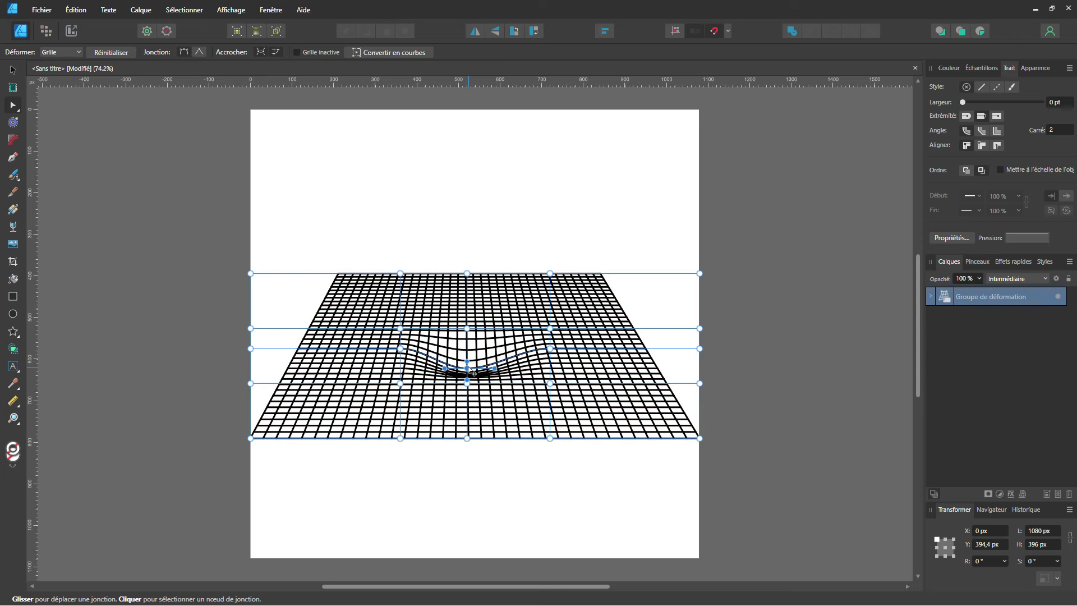
pyautogui.click(490, 503)
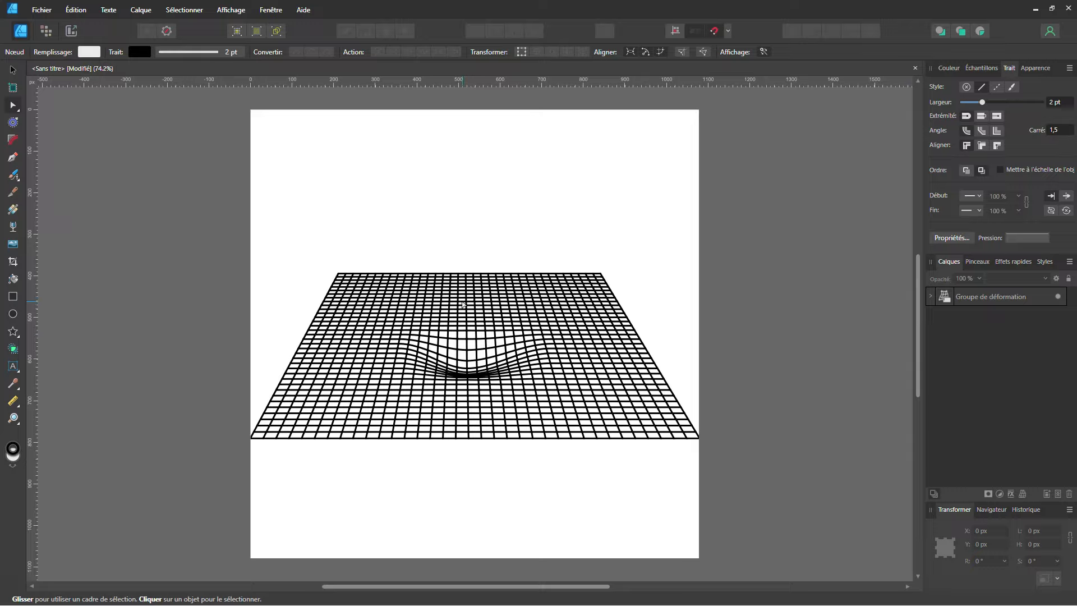
# - Try raising bumps in the grid's back-left and front-right areas with extra warp nodes, undo them and deselect the grid
pyautogui.click(564, 296)
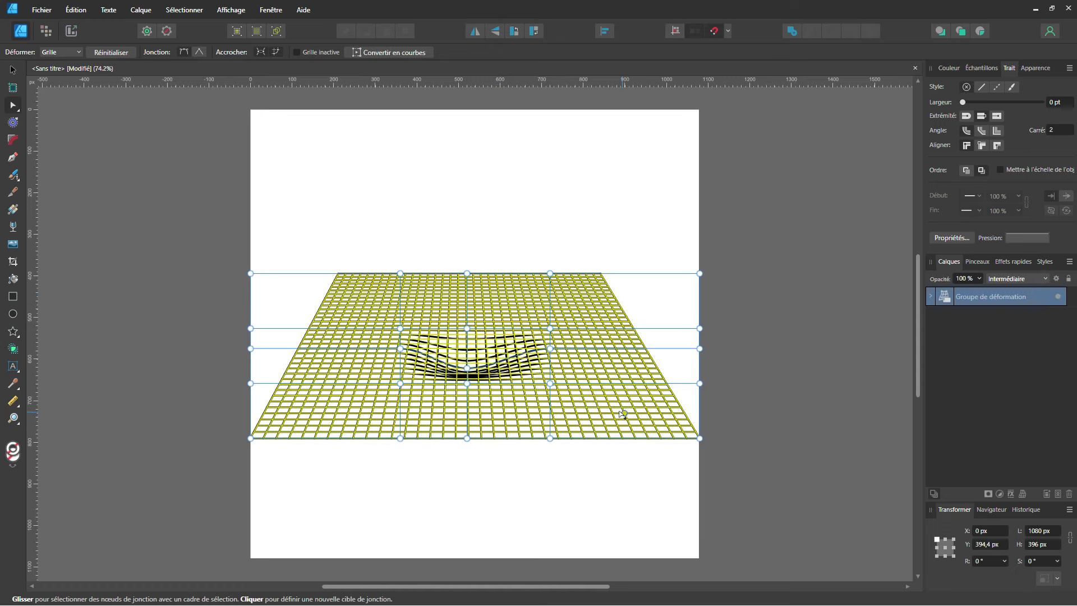
pyautogui.click(359, 298)
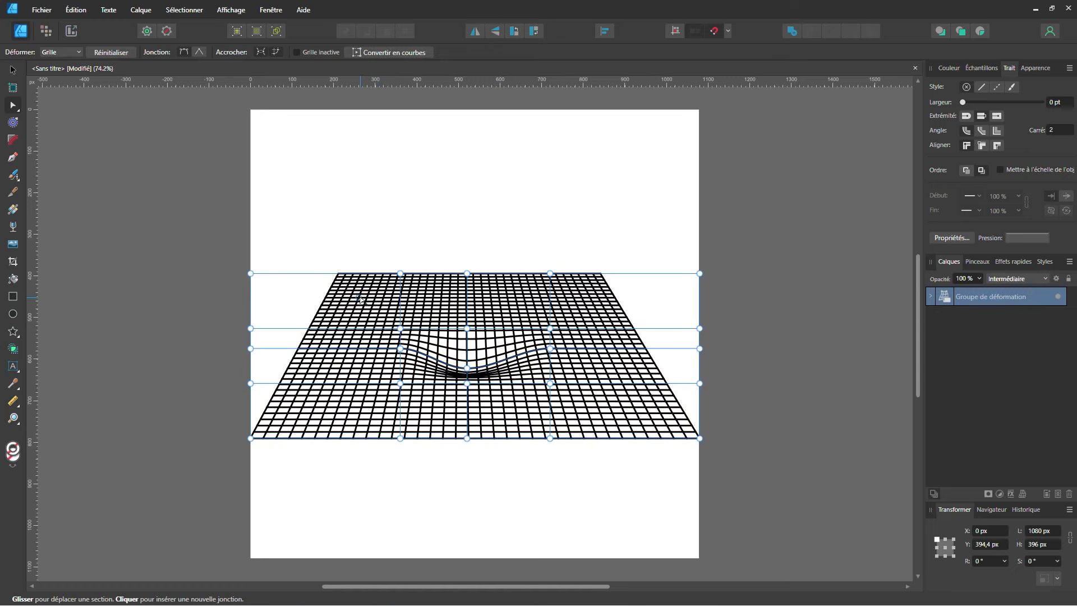
pyautogui.moveTo(359, 298); pyautogui.dragTo(357, 284)
pyautogui.click(633, 407)
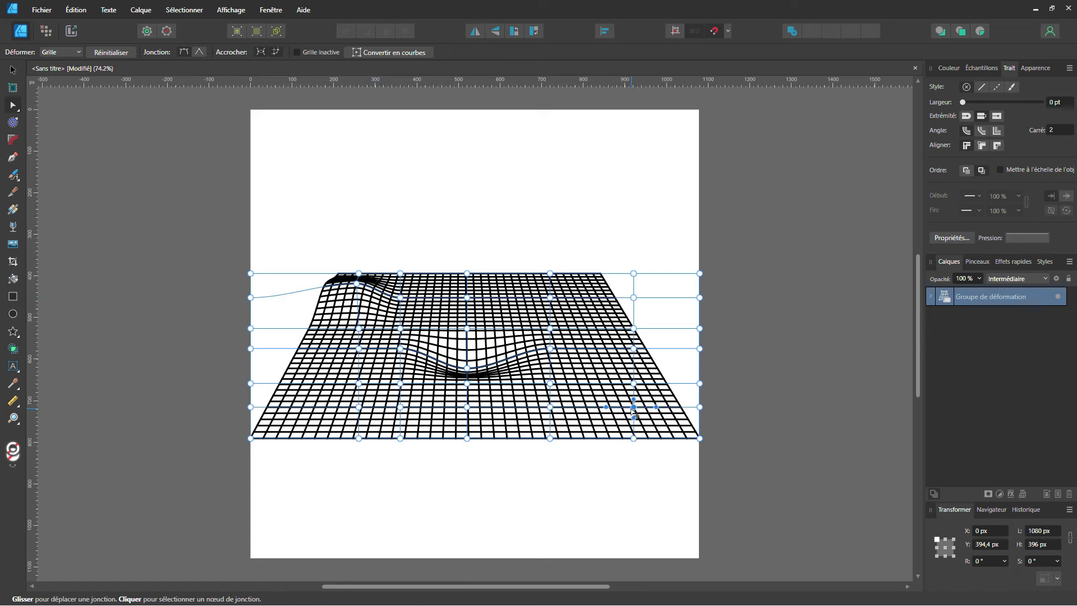
pyautogui.moveTo(633, 406); pyautogui.dragTo(634, 369)
pyautogui.hotkey('ctrl', 'z')
pyautogui.hotkey('ctrl', 'z')
pyautogui.hotkey('ctrl', 'z')
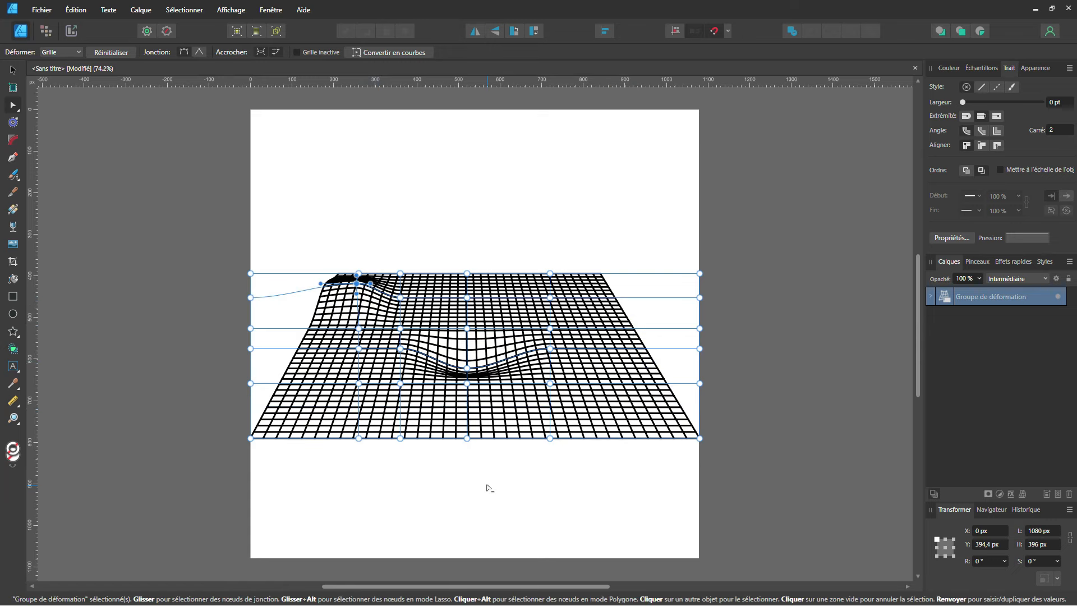
pyautogui.click(473, 222)
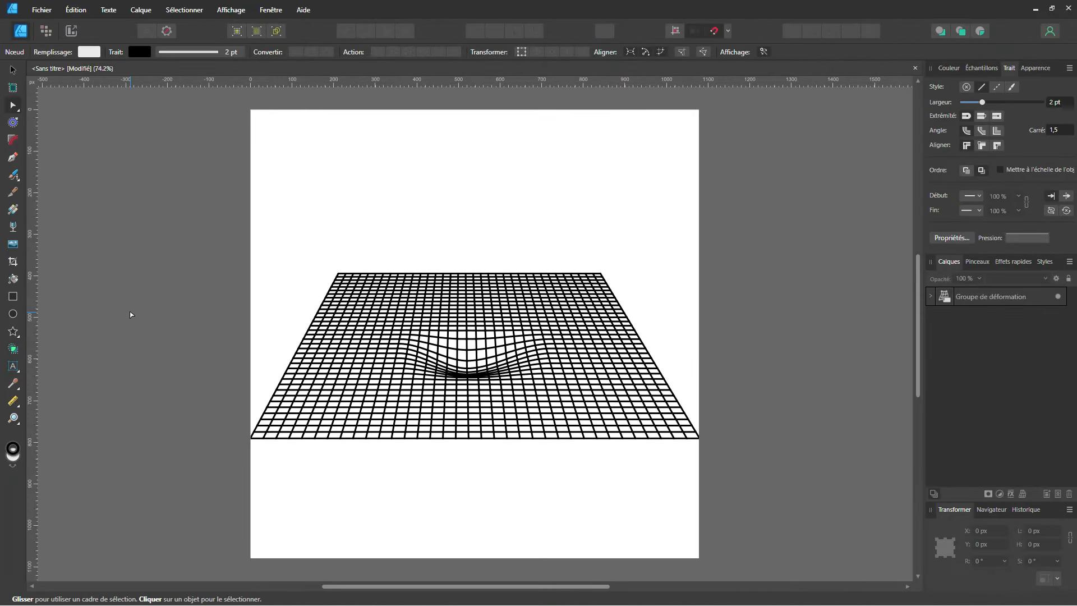
# - Draw a circle about 235 px in diameter centred over the dip in the grid and remove its outline
pyautogui.press('e')
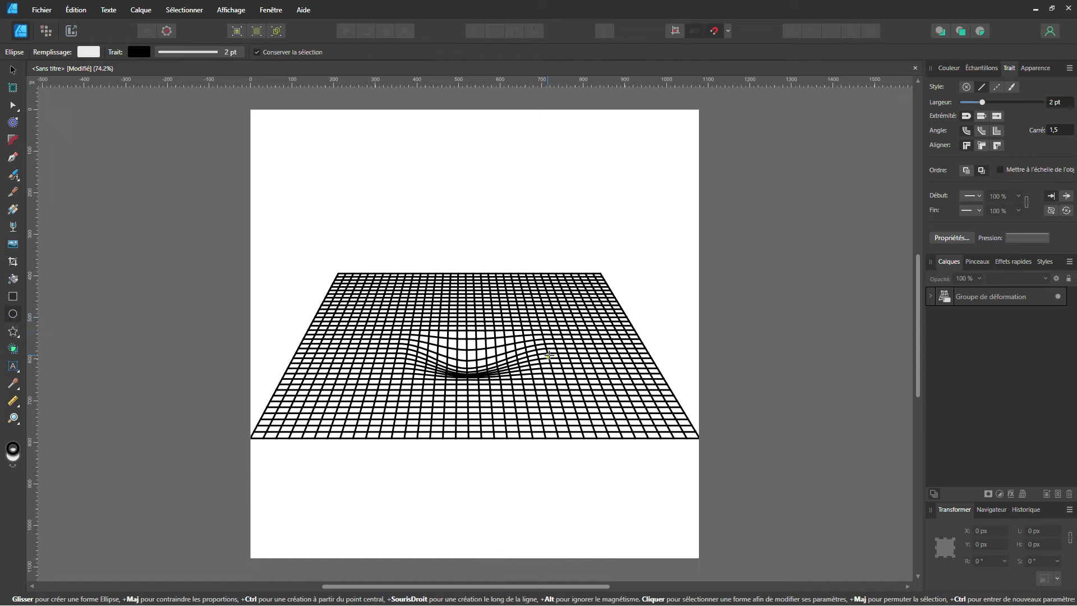
pyautogui.moveTo(467, 329); pyautogui.dragTo(516, 338)
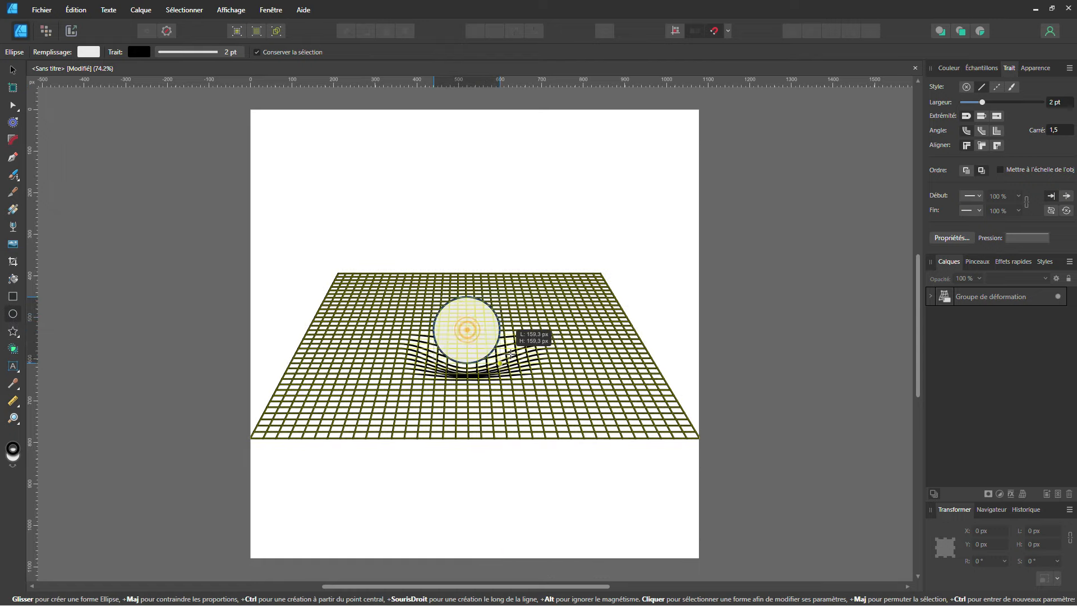
pyautogui.click(947, 67)
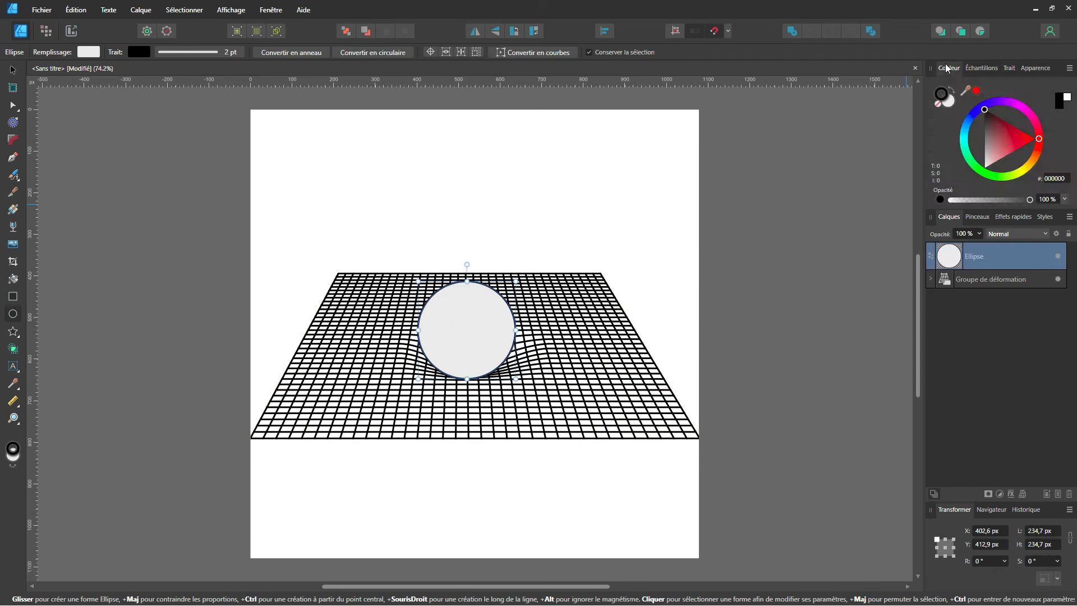
pyautogui.click(938, 104)
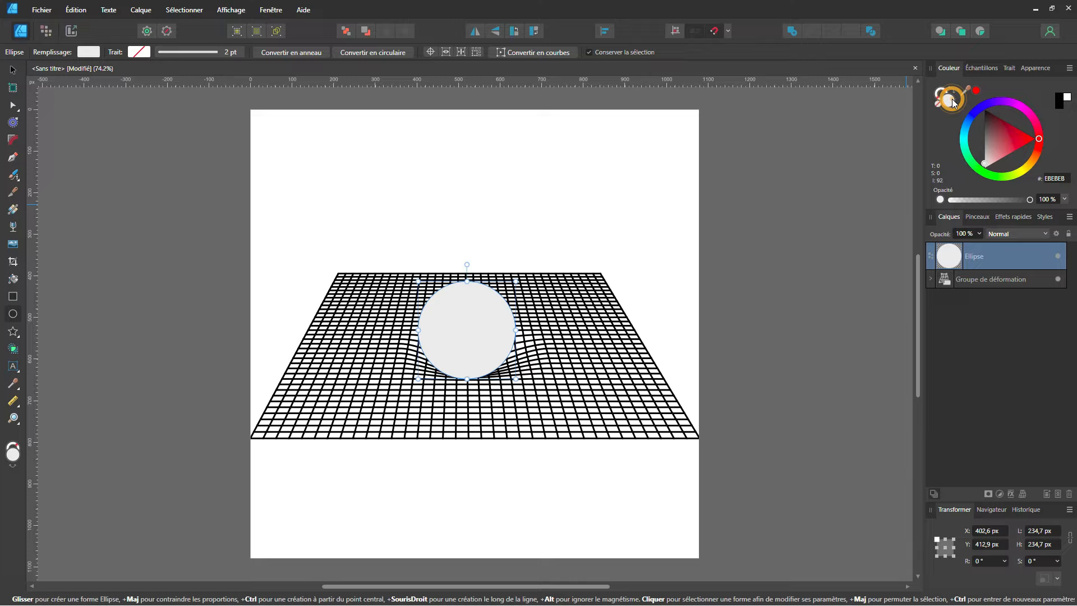
# - Enable the Superposition de dégradés layer effect on the circle and set its gradient type to Elliptique
pyautogui.click(1011, 493)
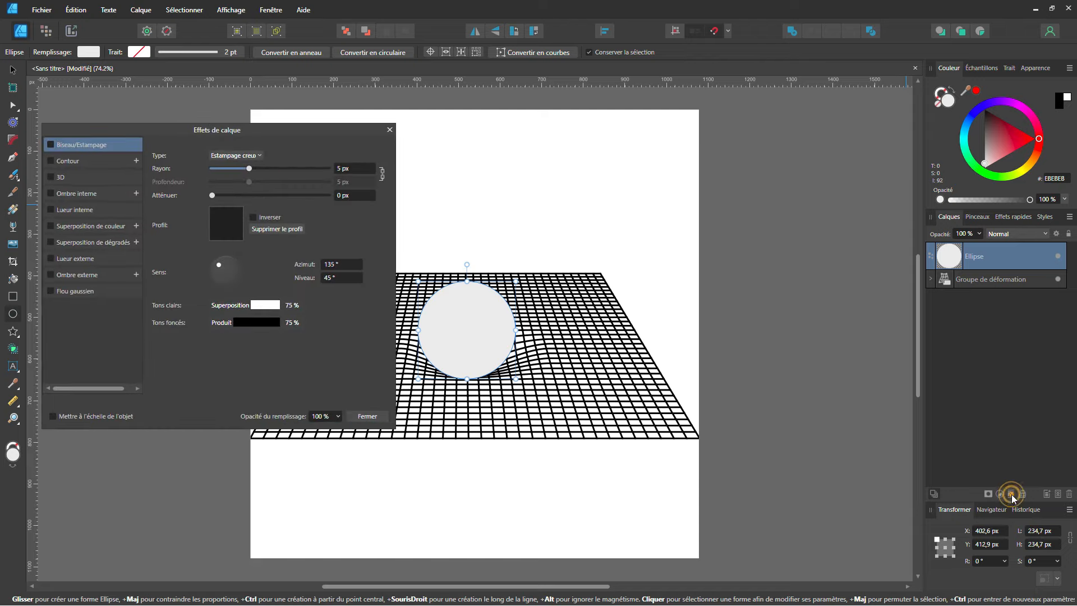
pyautogui.click(82, 242)
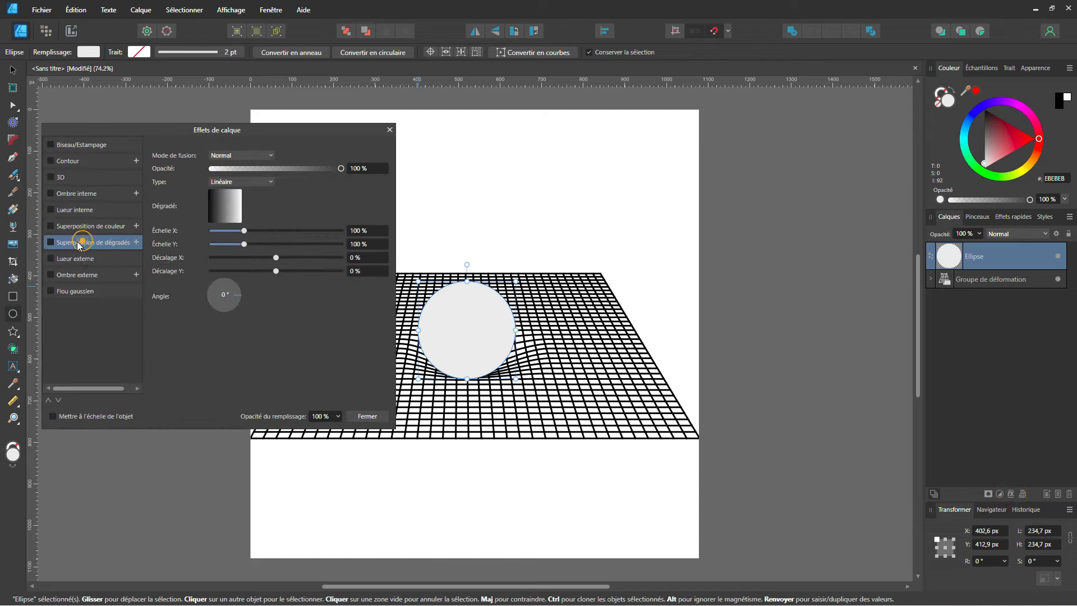
pyautogui.click(50, 242)
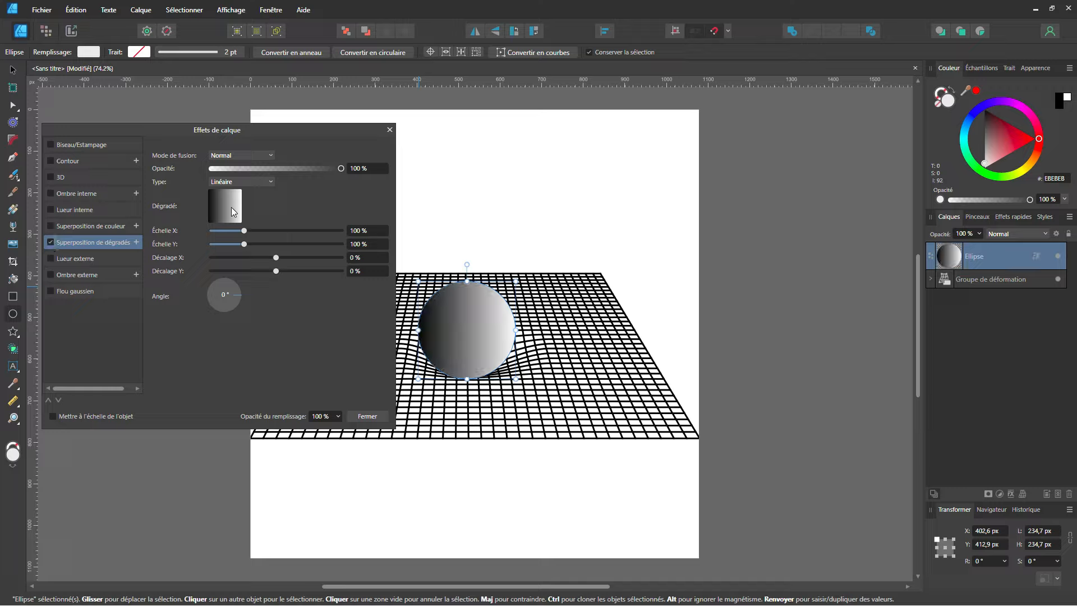
pyautogui.click(233, 181)
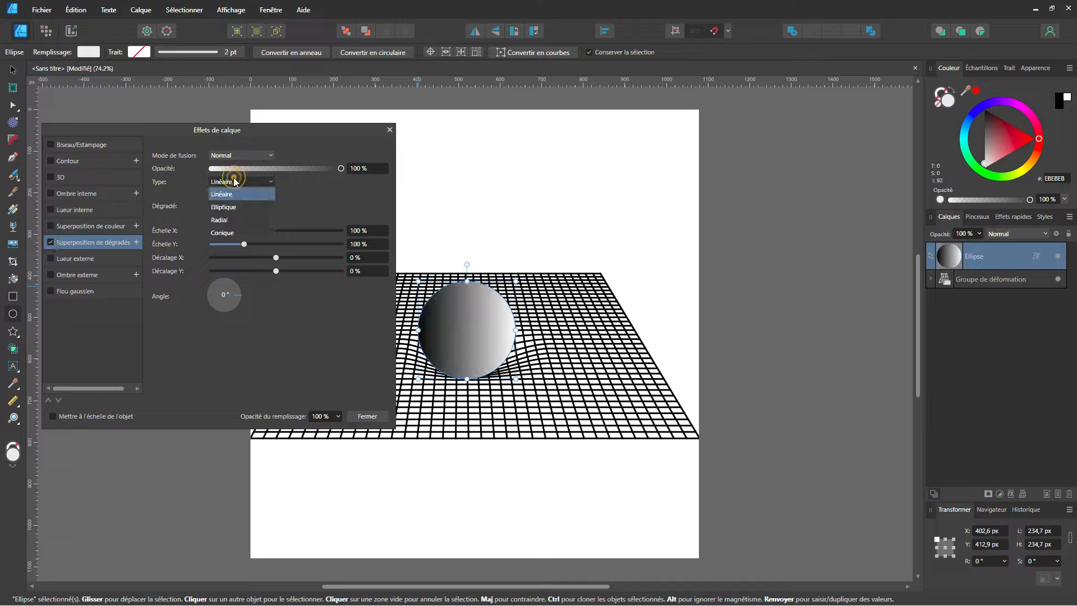
pyautogui.click(224, 207)
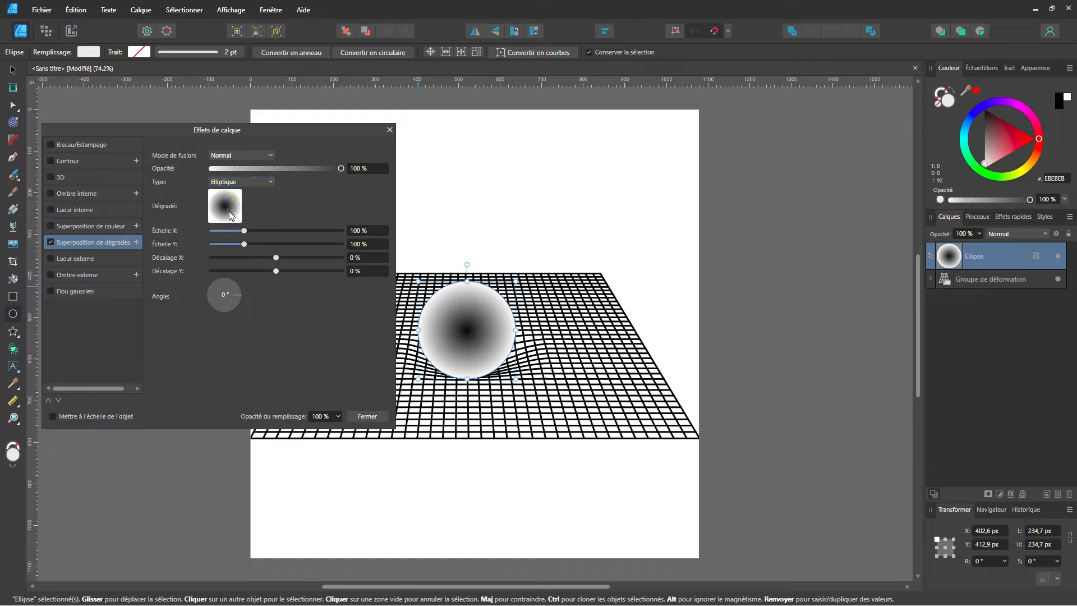
# - Invert the circle's gradient overlay so that it runs from white at the centre to black at the edge
pyautogui.click(228, 211)
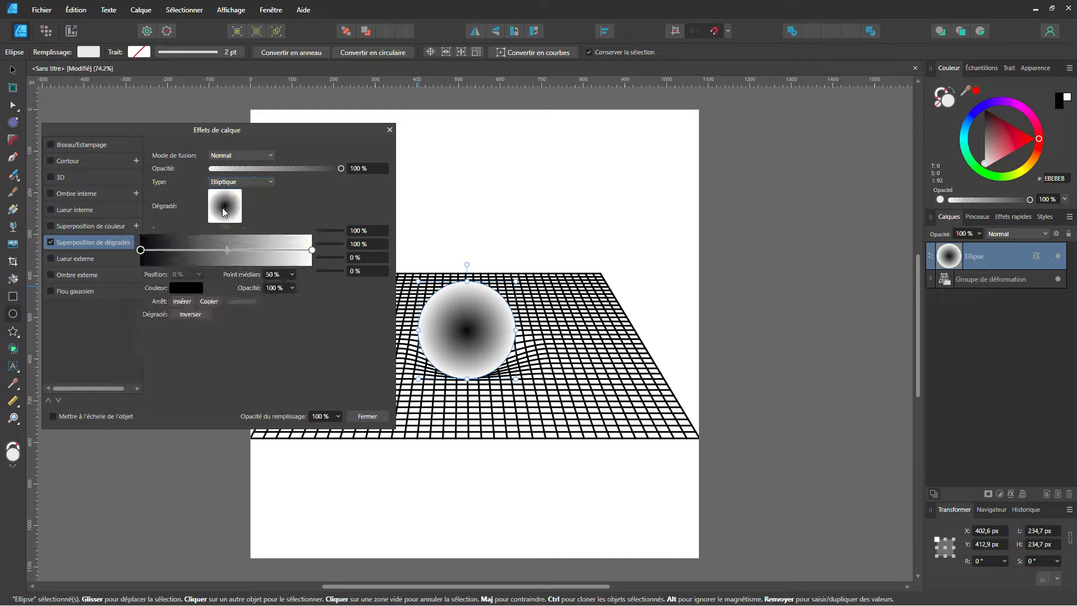
pyautogui.click(194, 315)
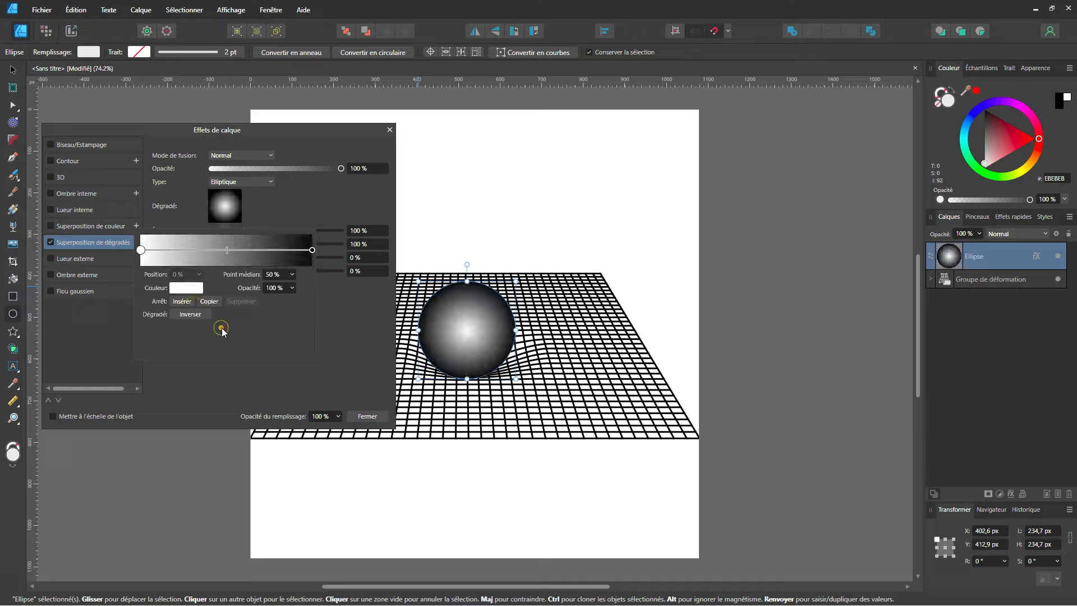
pyautogui.click(369, 305)
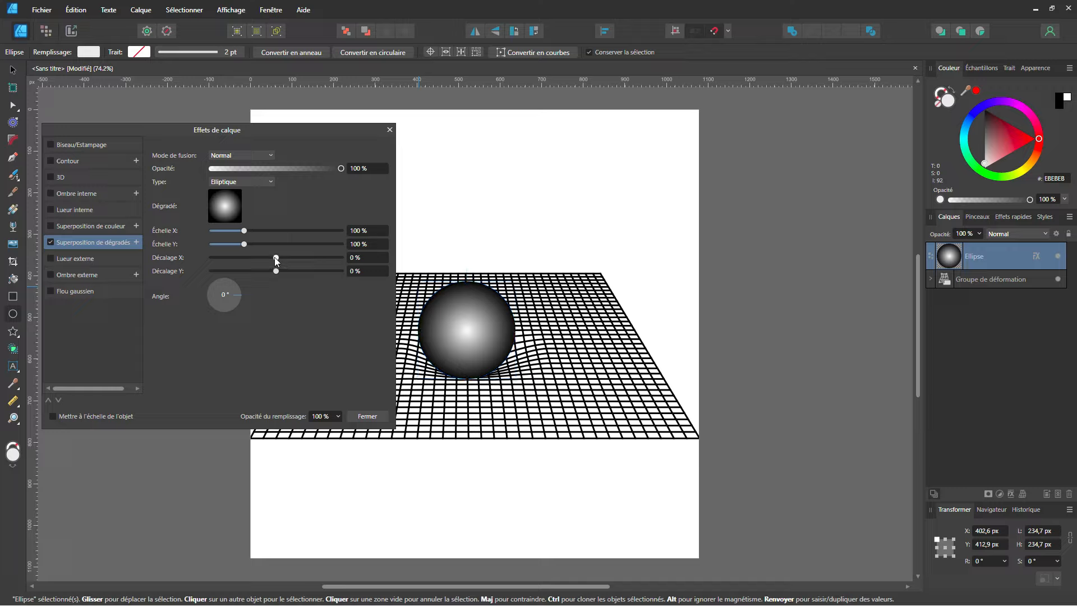
# - Set the gradient overlay's Décalage X and Décalage Y to -20 %, close the layer effects and deselect the circle
pyautogui.moveTo(274, 257); pyautogui.dragTo(266, 271)
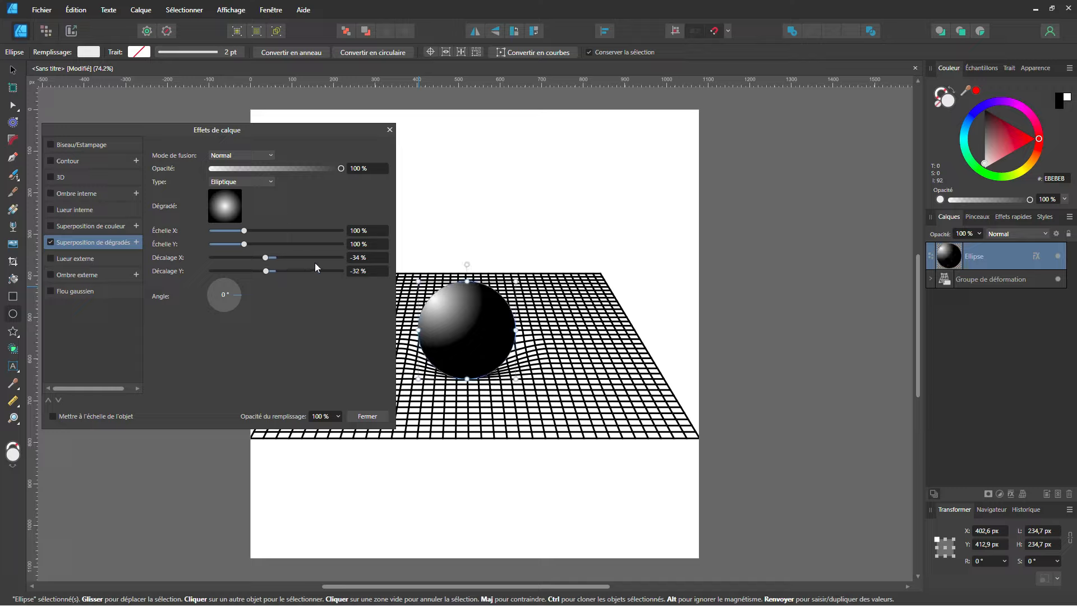
pyautogui.click(371, 257)
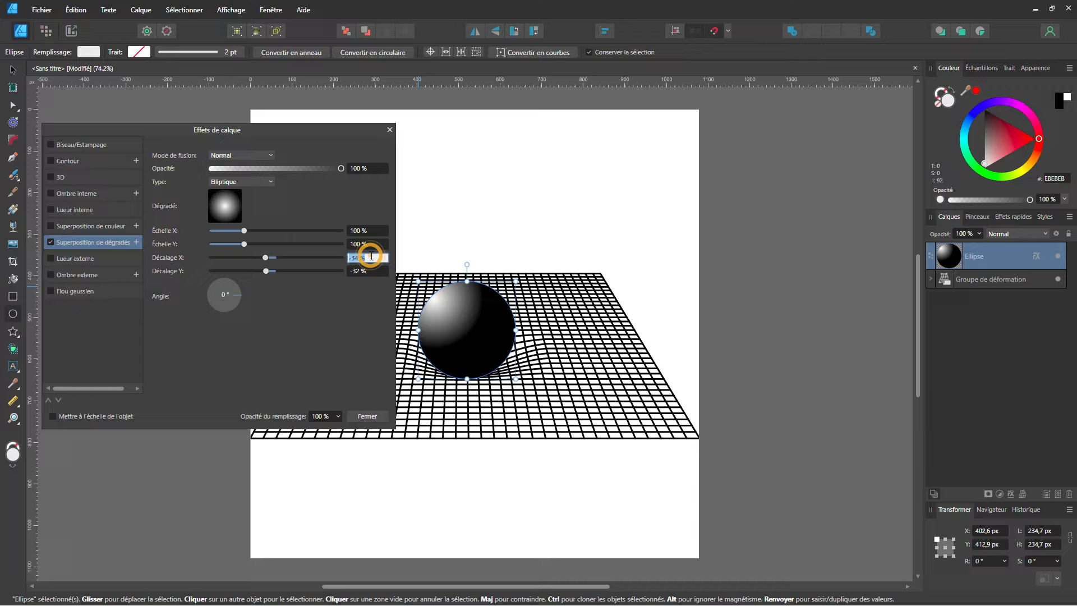
pyautogui.press('BackSpace')
pyautogui.write('-20')
pyautogui.press('Tab')
pyautogui.press('Return')
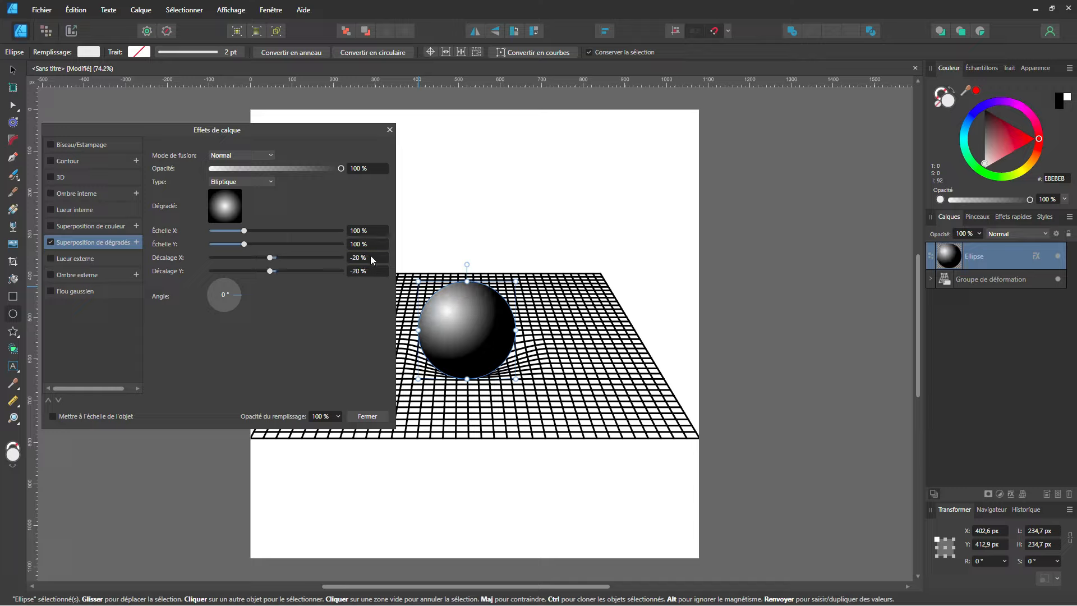
pyautogui.click(359, 416)
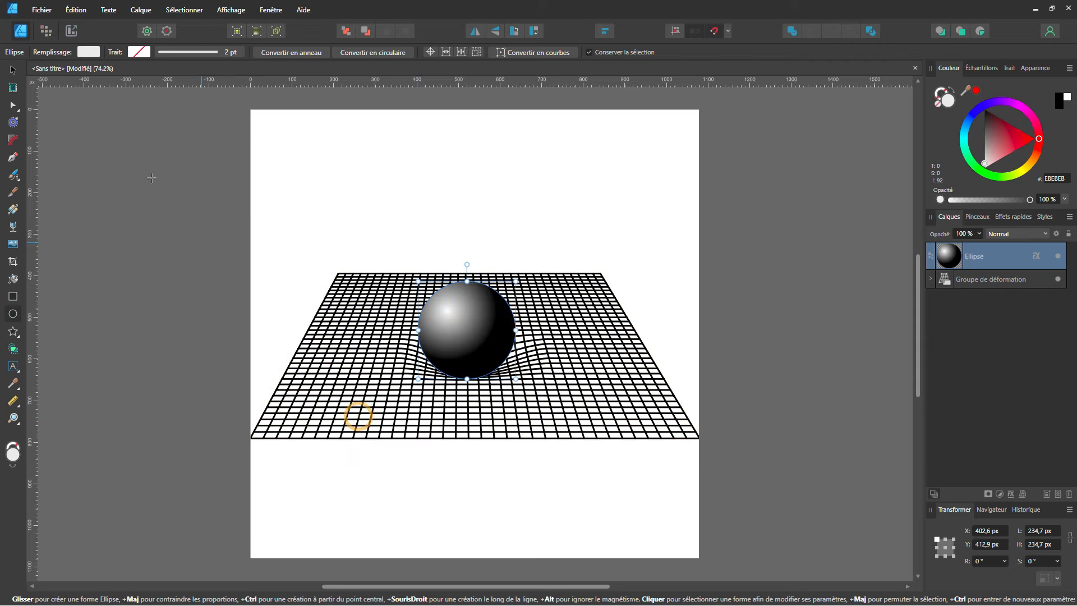
pyautogui.click(12, 70)
pyautogui.click(422, 141)
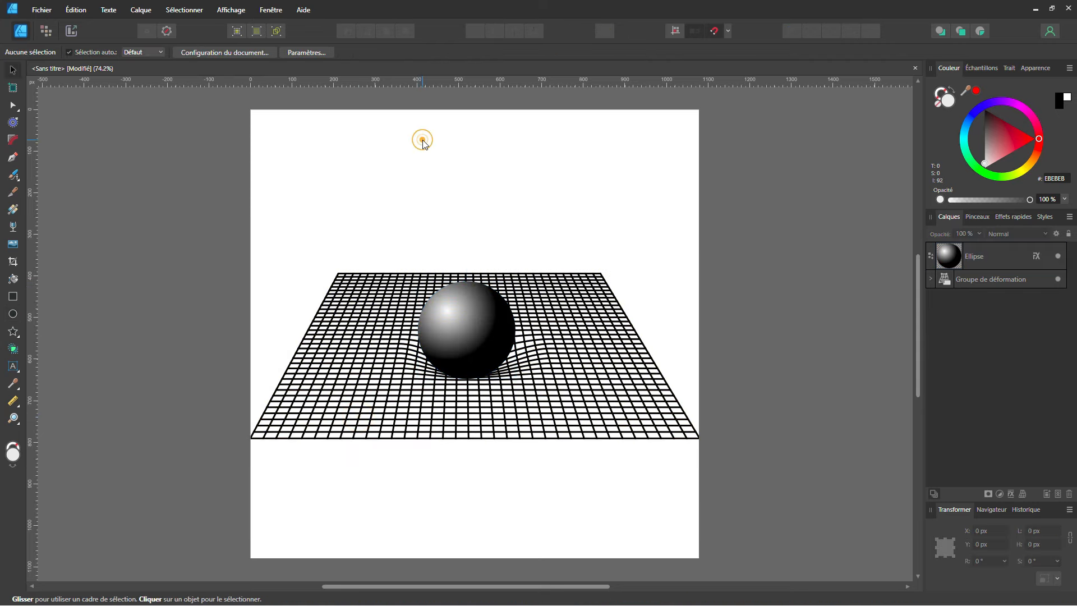
# - Group the Ellipse layer and the Groupe de déformation layer together
pyautogui.hotkey('ctrl', 'g')
pyautogui.click(999, 280)
pyautogui.keyDown('shift'); pyautogui.click(1009, 258); pyautogui.keyUp('shift')
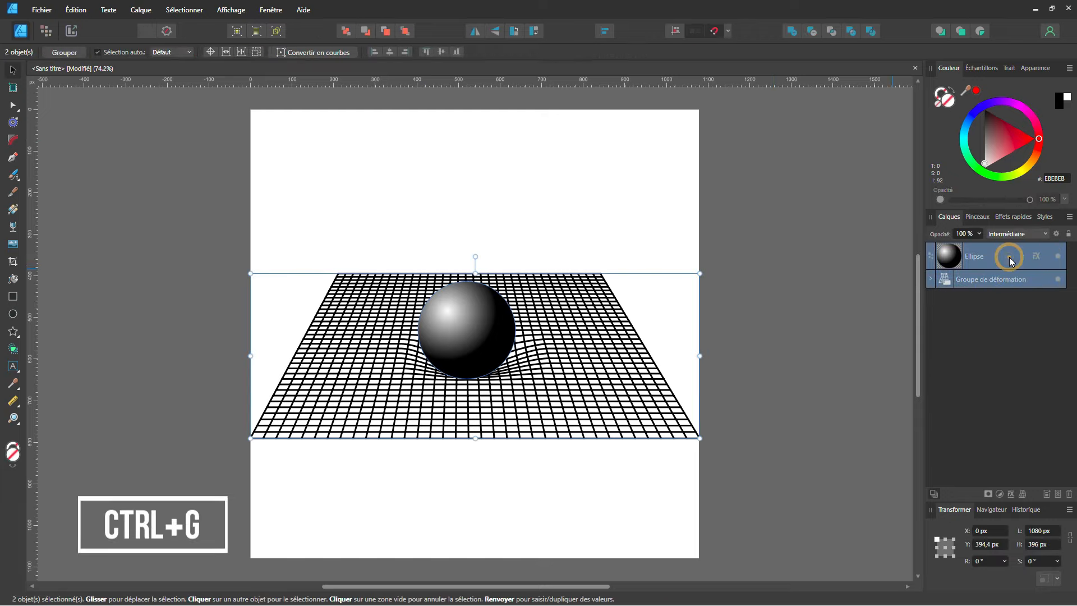
pyautogui.hotkey('ctrl', 'g')
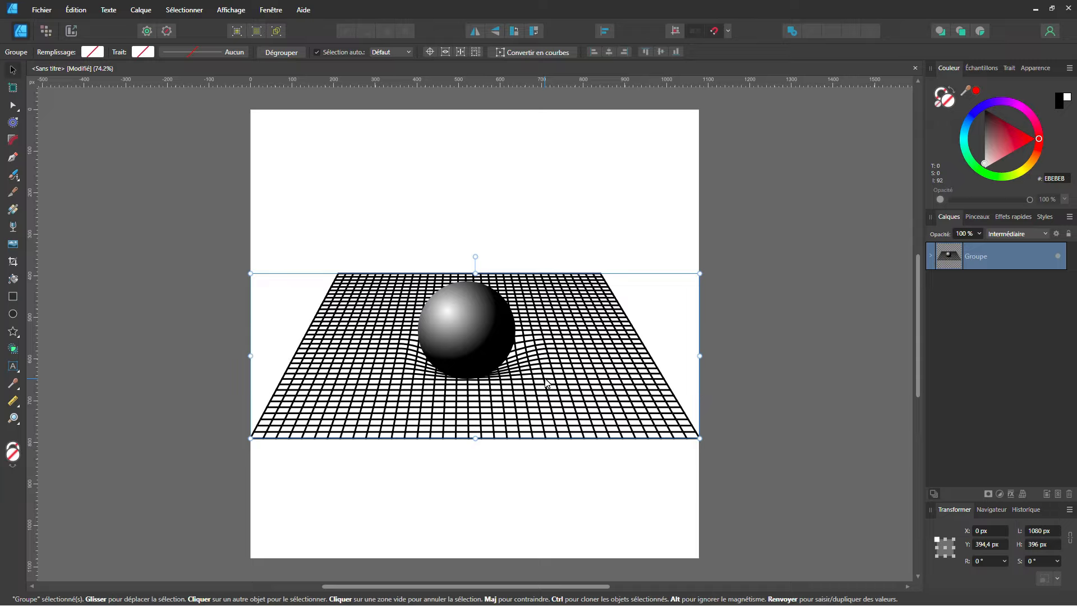
# - Move the group up to about Y 56 px and draw a full-width black rectangle across the lower part of the page
pyautogui.moveTo(552, 322); pyautogui.dragTo(547, 186)
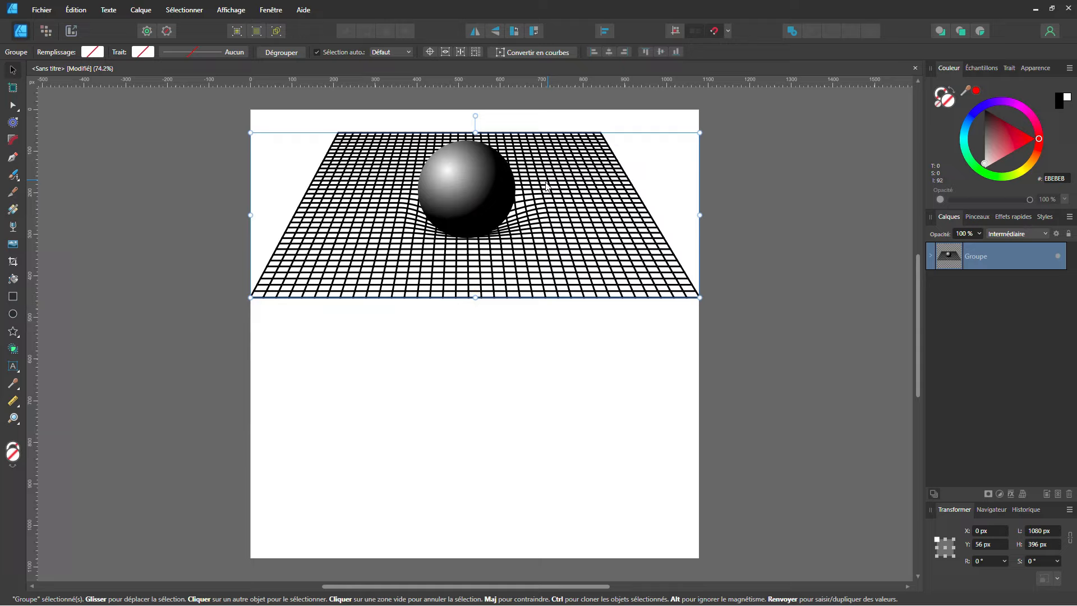
pyautogui.click(13, 296)
pyautogui.moveTo(250, 353)
pyautogui.mouseDown()
pyautogui.moveTo(697, 533)
pyautogui.moveTo(699, 558)
pyautogui.mouseUp()
# - Duplicate the grid and sphere group, place the copy above the Rectangle layer and move it down onto the black rectangle
pyautogui.click(978, 284)
pyautogui.hotkey('ctrl', 'j')
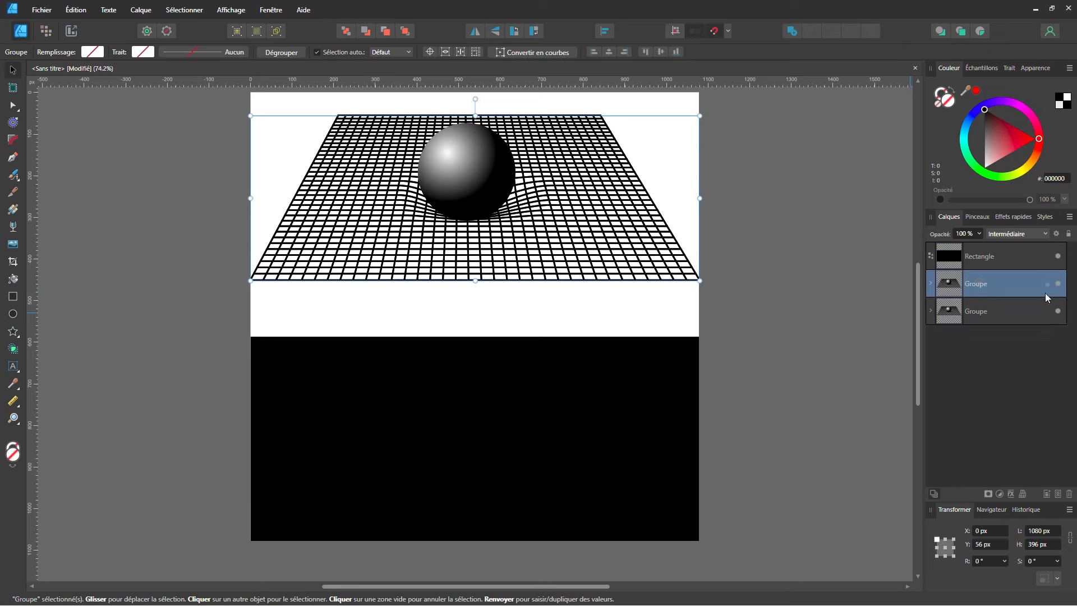
pyautogui.moveTo(1015, 284); pyautogui.dragTo(1014, 241)
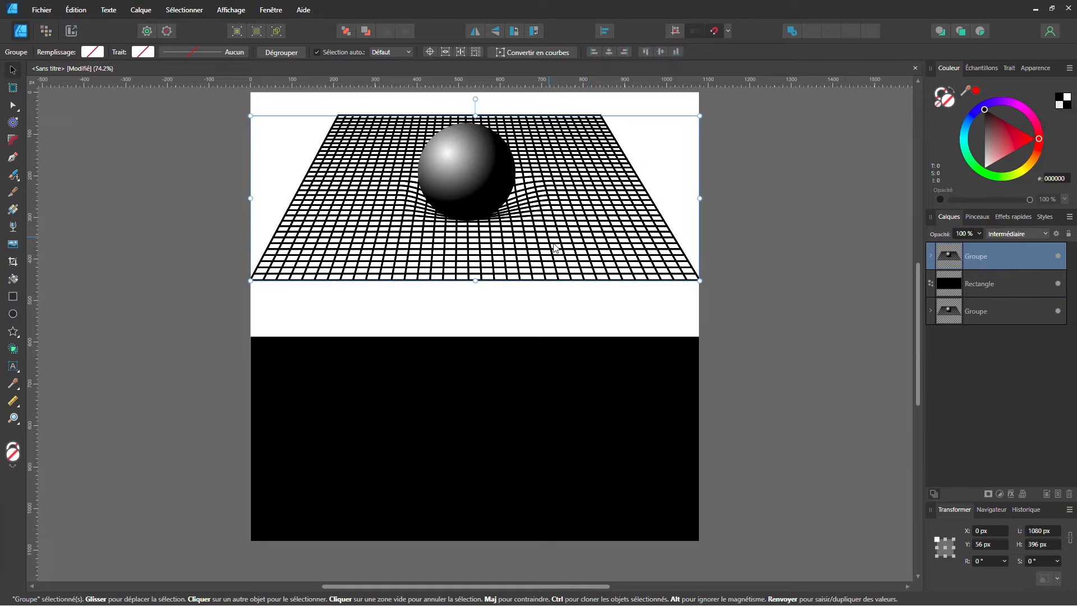
pyautogui.moveTo(552, 225); pyautogui.dragTo(562, 465)
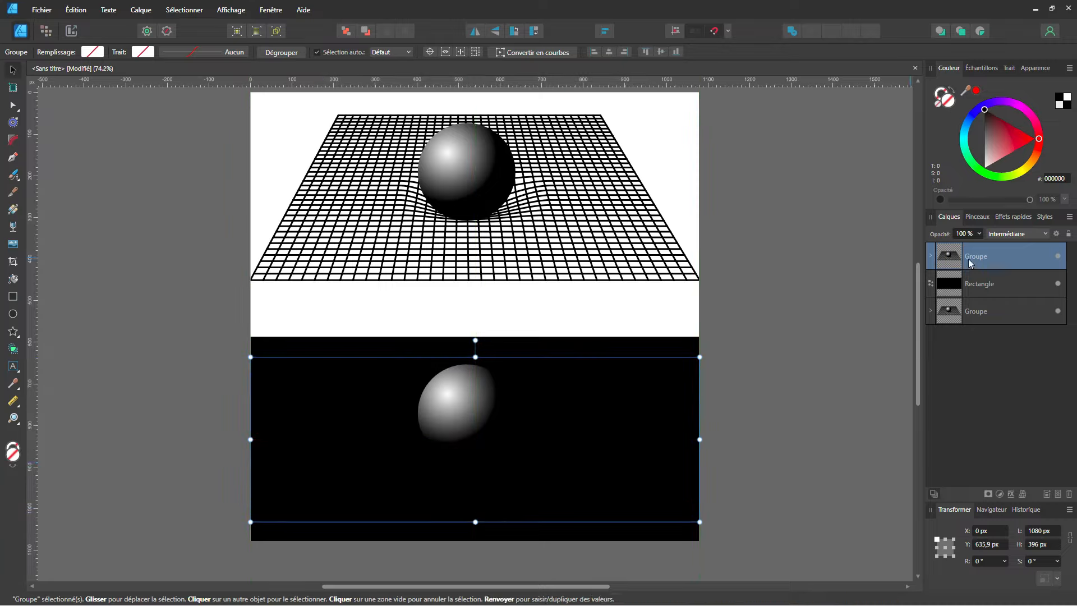
# - Add a Recolorer adjustment to the duplicated group on the black rectangle
pyautogui.click(1000, 493)
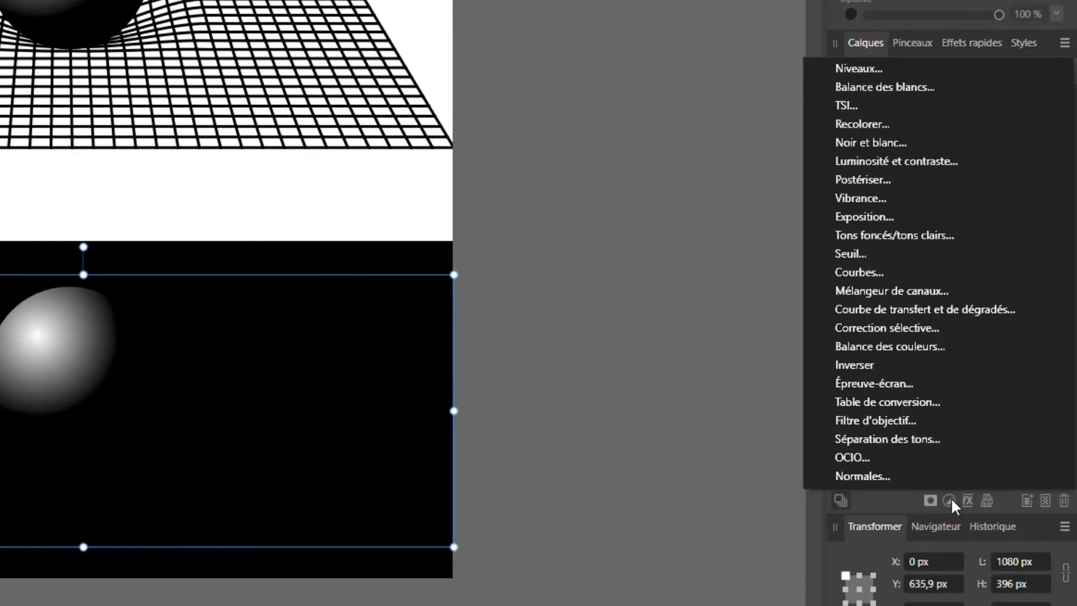
pyautogui.click(897, 123)
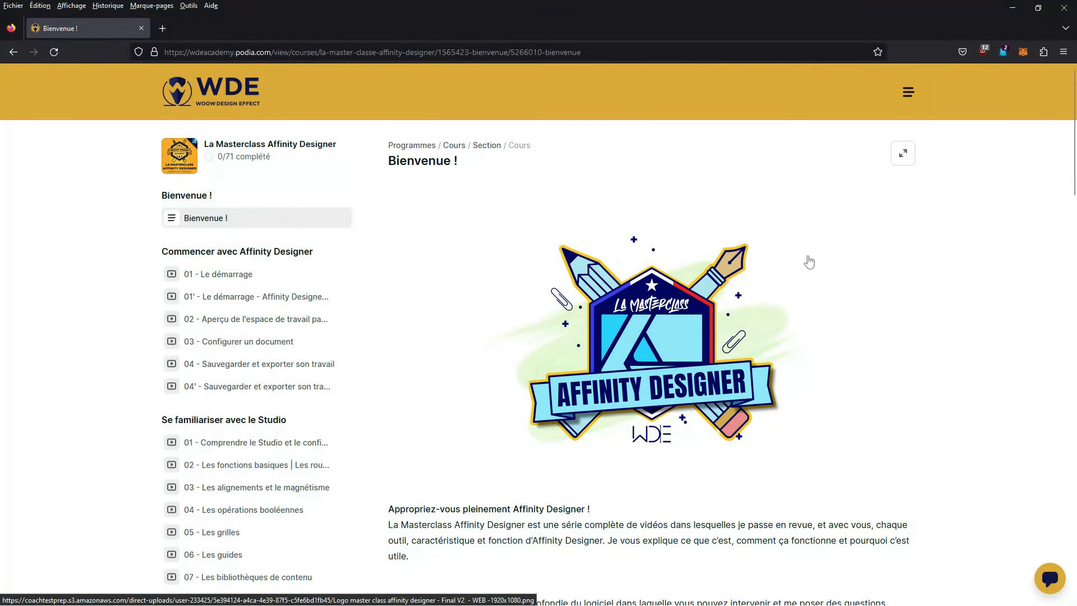
# - Switch to the course website in Firefox, mark the Bienvenue ! lesson as completed and continue past the Commencer avec Affinity Designer section
pyautogui.scroll(-2, 808, 262)
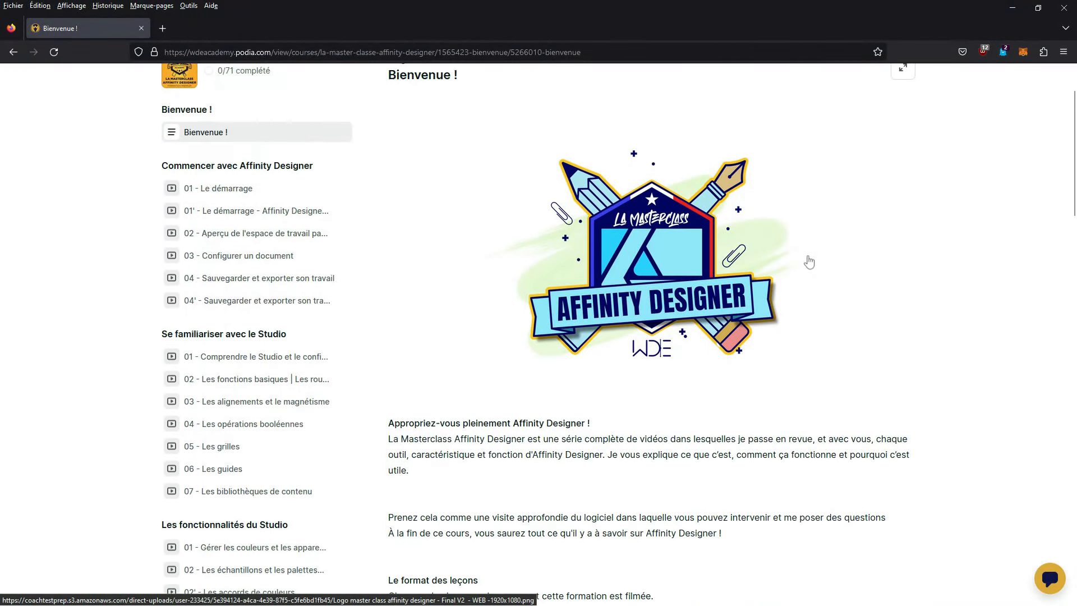
pyautogui.scroll(-5, 808, 262)
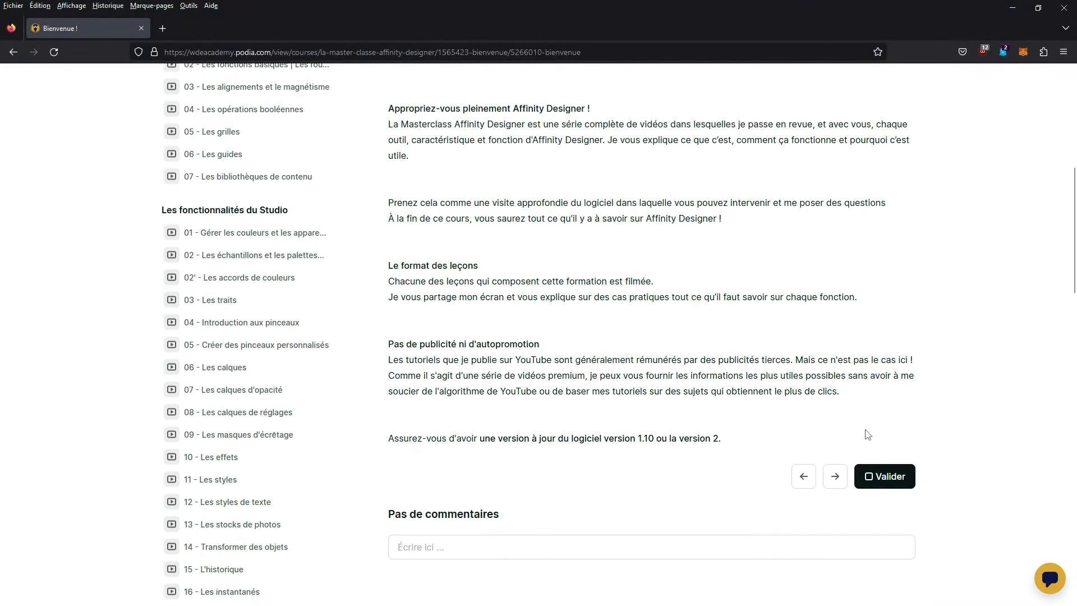
pyautogui.click(886, 476)
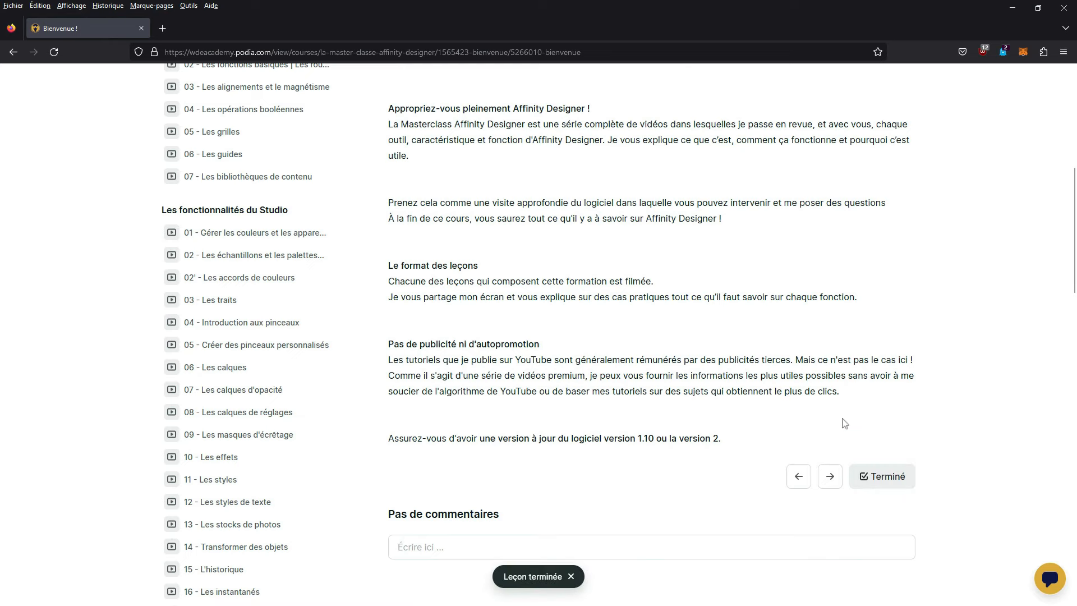
pyautogui.click(829, 477)
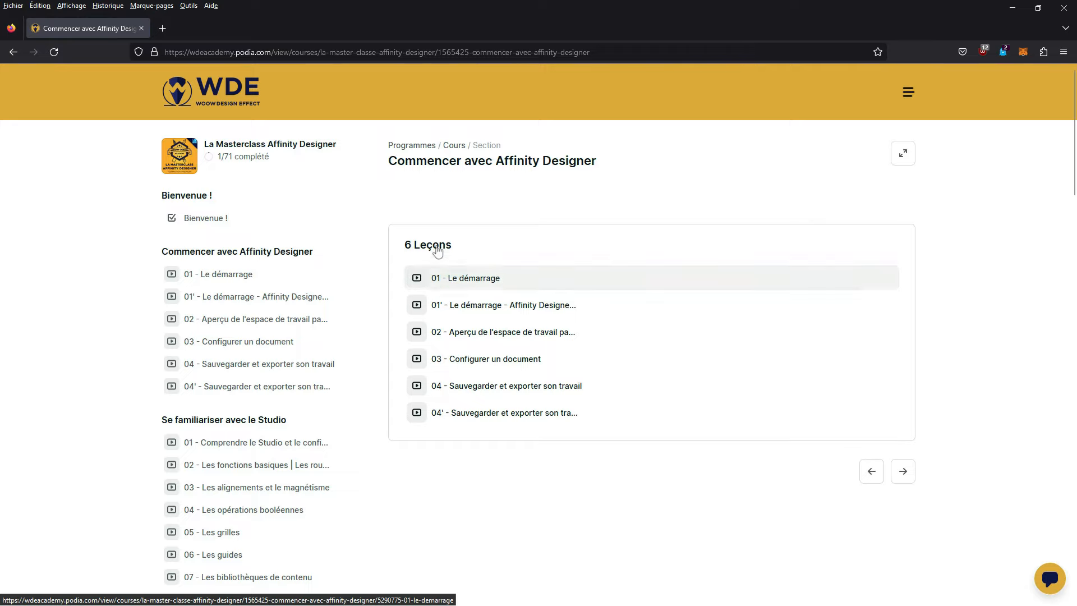
pyautogui.click(914, 476)
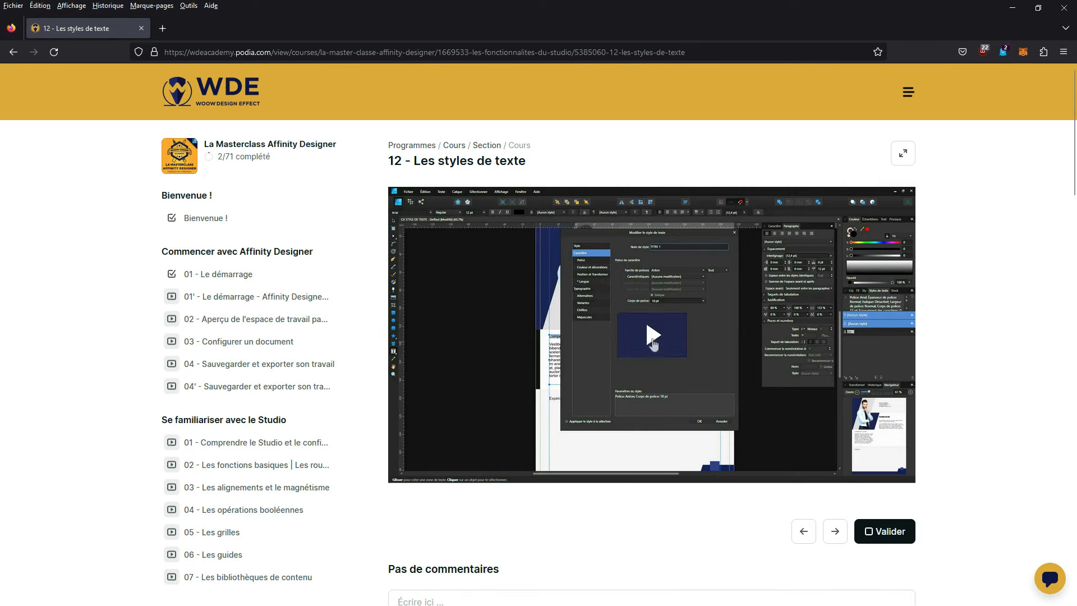
# - Play the video of lesson 12 - Les styles de texte and skip forward through it
pyautogui.click(652, 343)
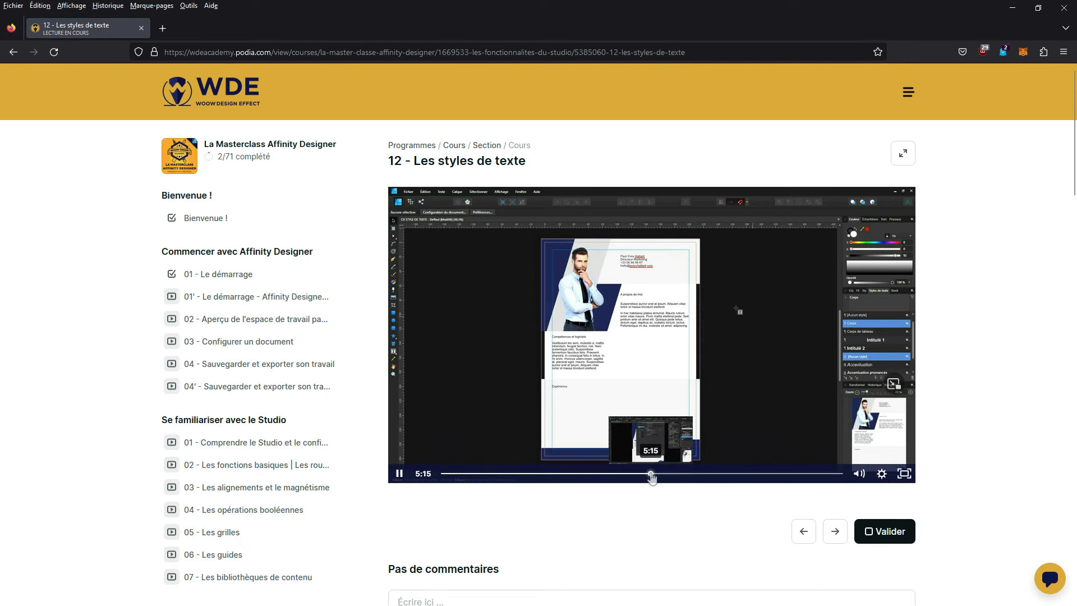
pyautogui.click(650, 473)
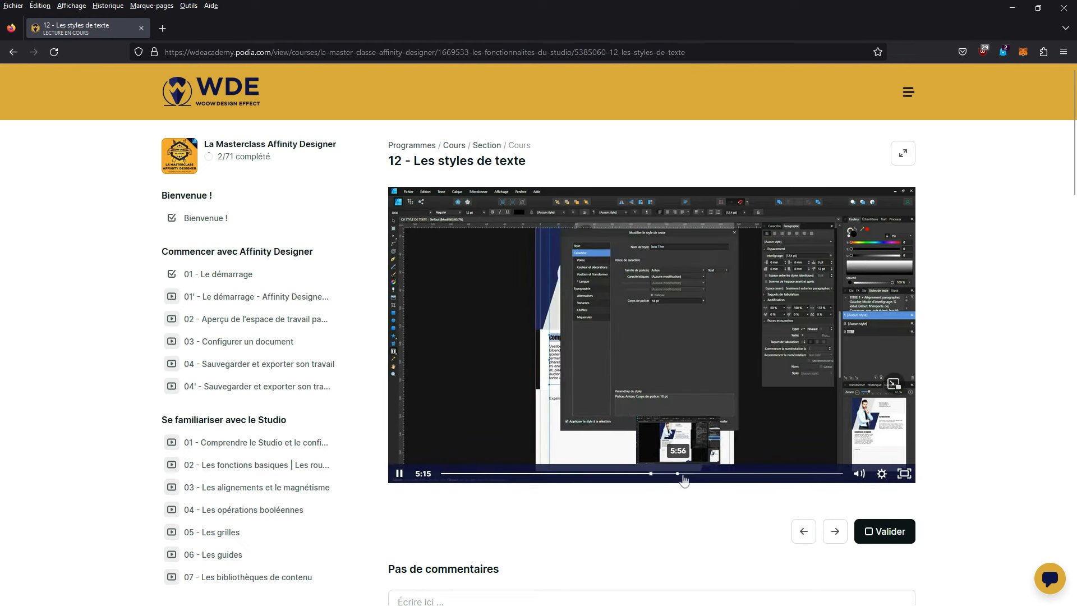
pyautogui.moveTo(683, 478); pyautogui.dragTo(743, 480)
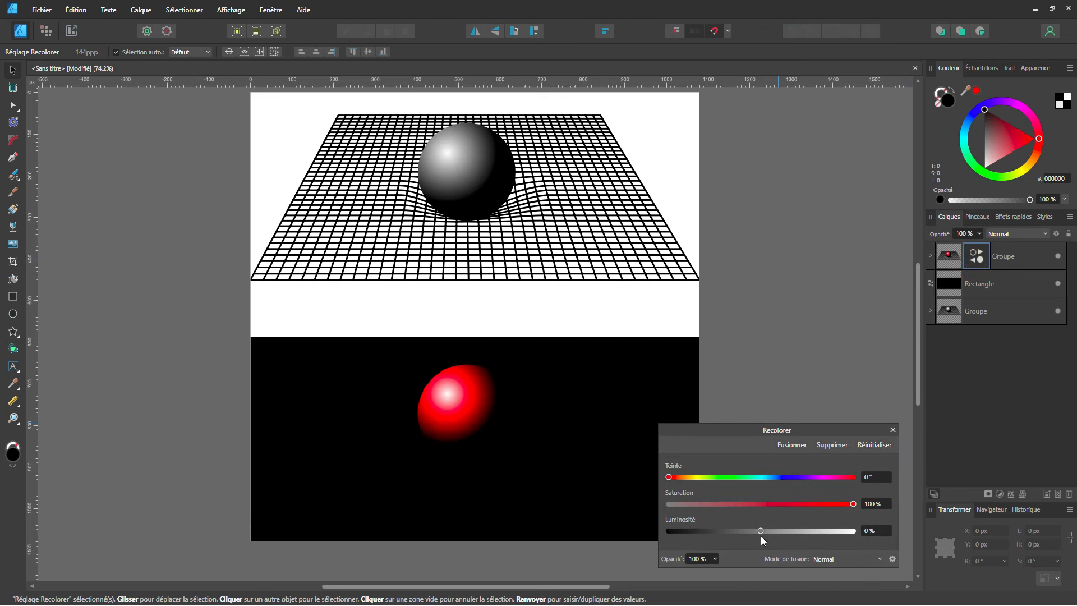
# - Back in Affinity Designer, raise the Recolorer adjustment's Luminosité to about 37 % and shift its Teinte to turquoise
pyautogui.moveTo(759, 536); pyautogui.dragTo(789, 533)
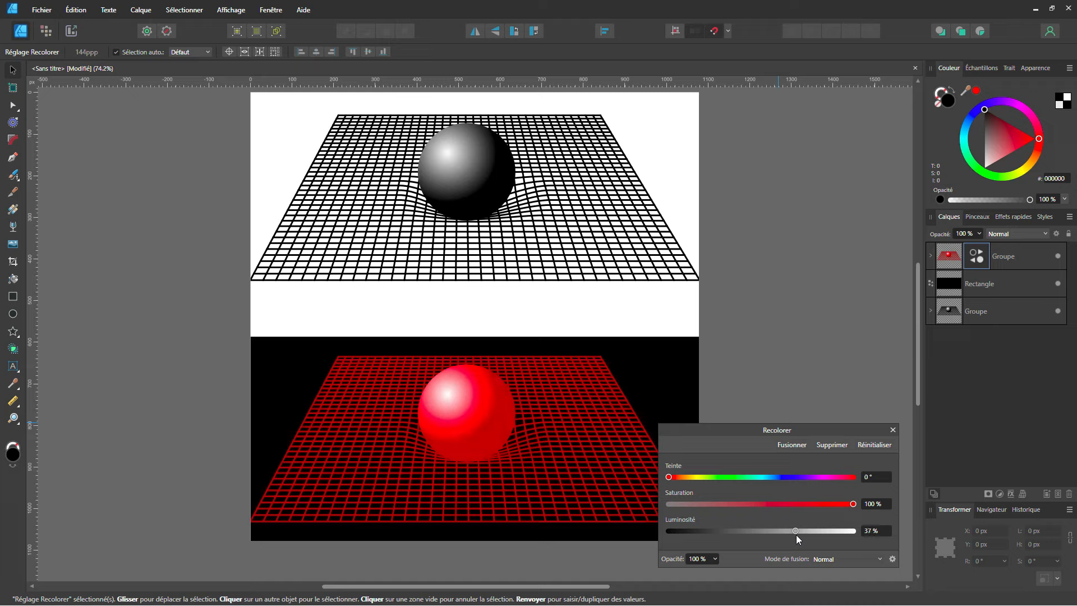
pyautogui.moveTo(796, 533); pyautogui.dragTo(794, 541)
pyautogui.moveTo(794, 543); pyautogui.dragTo(797, 542)
pyautogui.moveTo(671, 475); pyautogui.dragTo(759, 485)
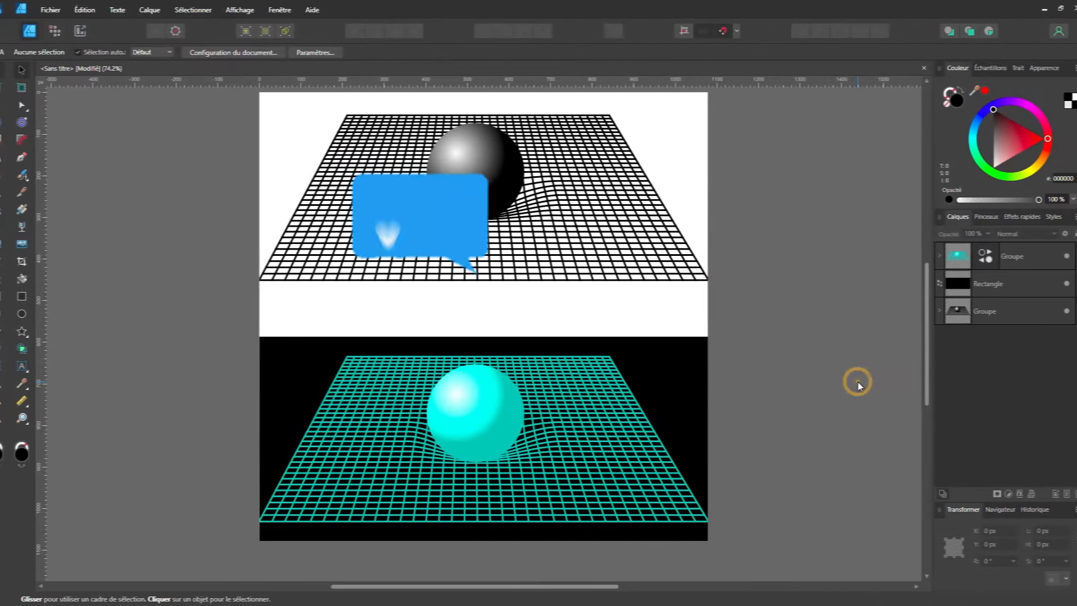
pyautogui.moveTo(791, 374); pyautogui.dragTo(808, 395)
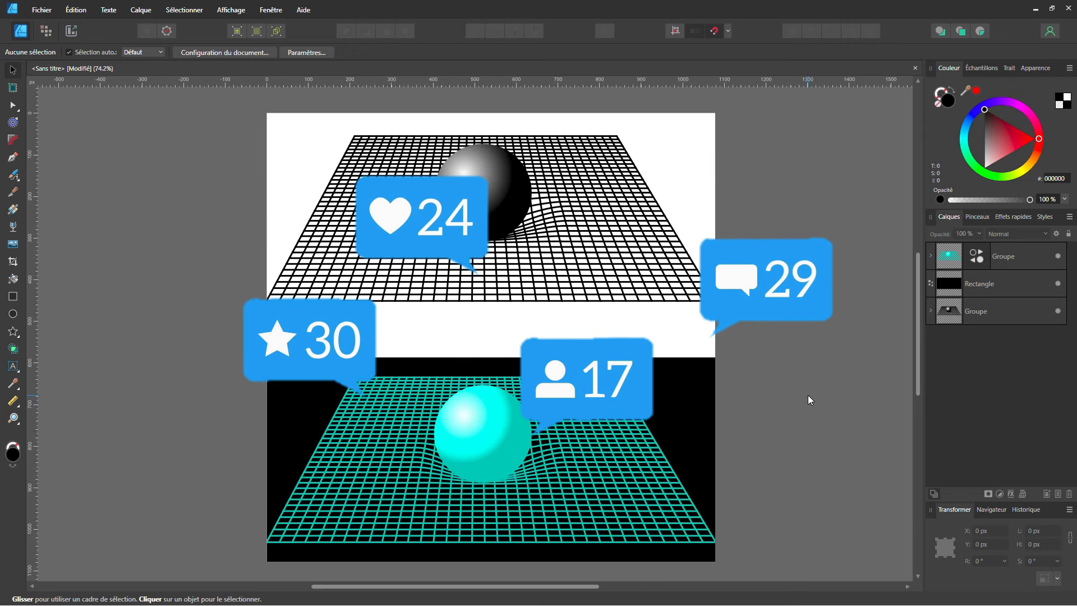